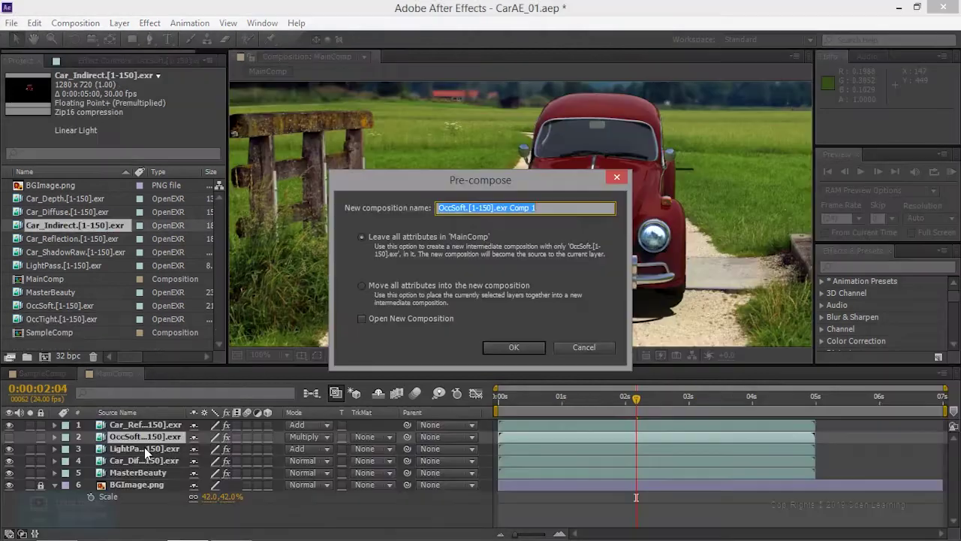
# Step: Pre-compose the OccSoft layer as 'OccSoft_Comp' and open the new precomp
pyautogui.press('BackSpace')
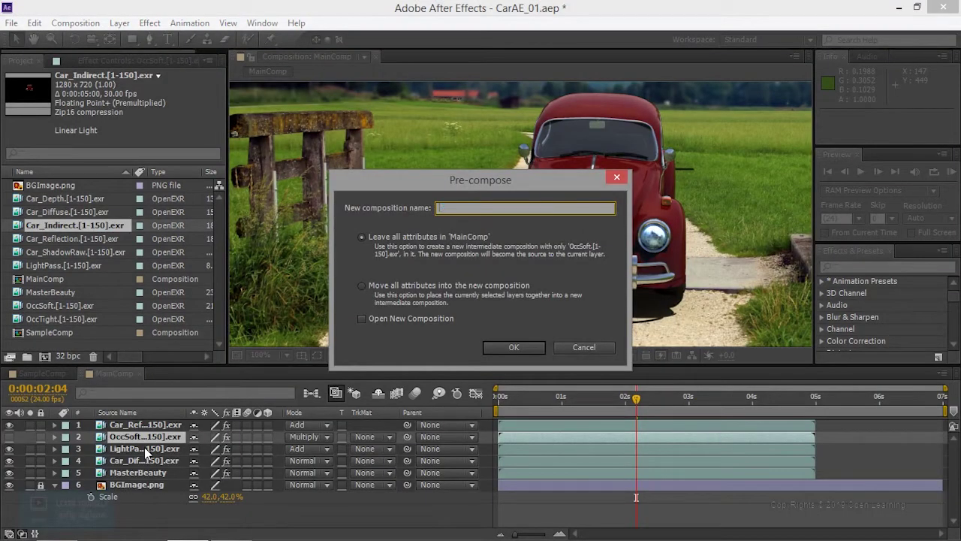
pyautogui.write('OccSoft_Com')
pyautogui.write('p')
pyautogui.press('Return')
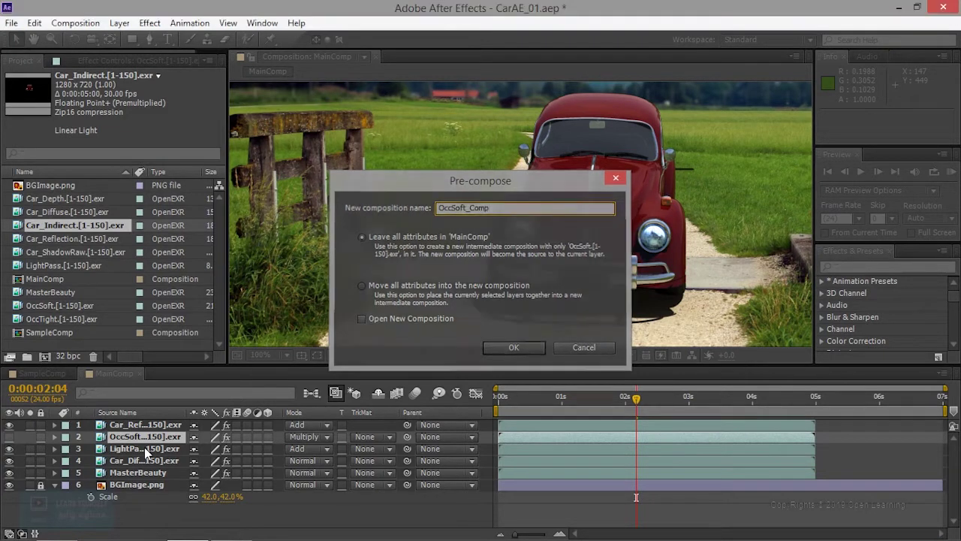
pyautogui.doubleClick(145, 437)
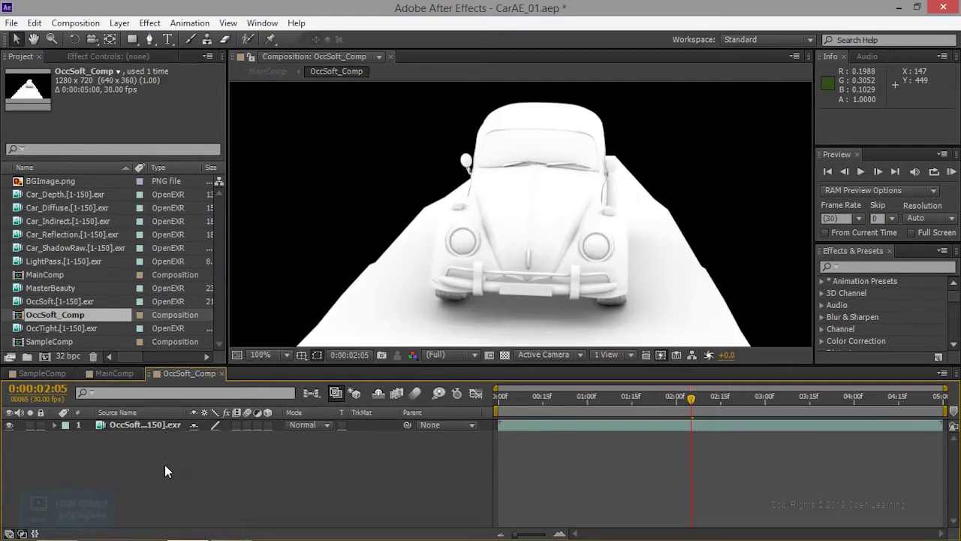
# Step: Create a new solid layer coloured pure white
pyautogui.hotkey('ctrl', 'y')
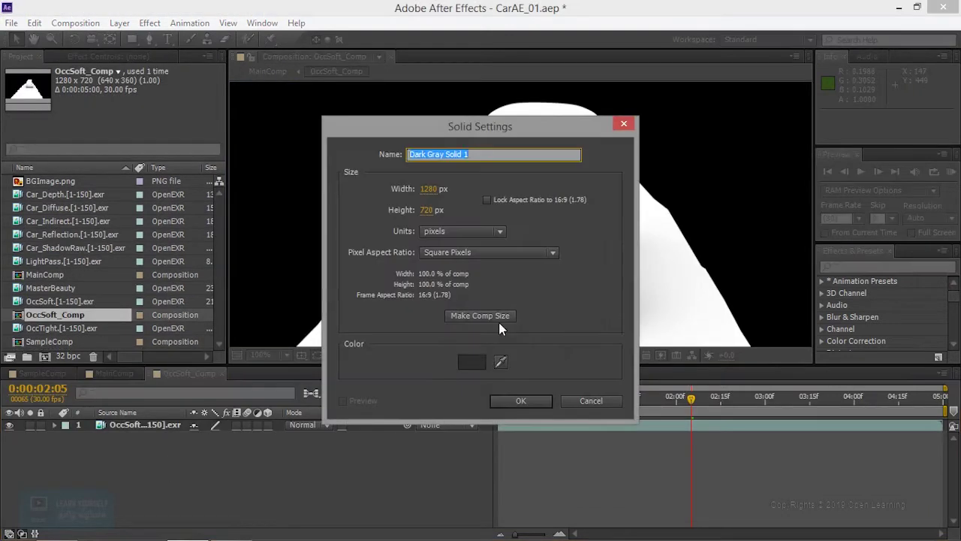
pyautogui.click(483, 361)
pyautogui.moveTo(423, 229); pyautogui.dragTo(273, 165)
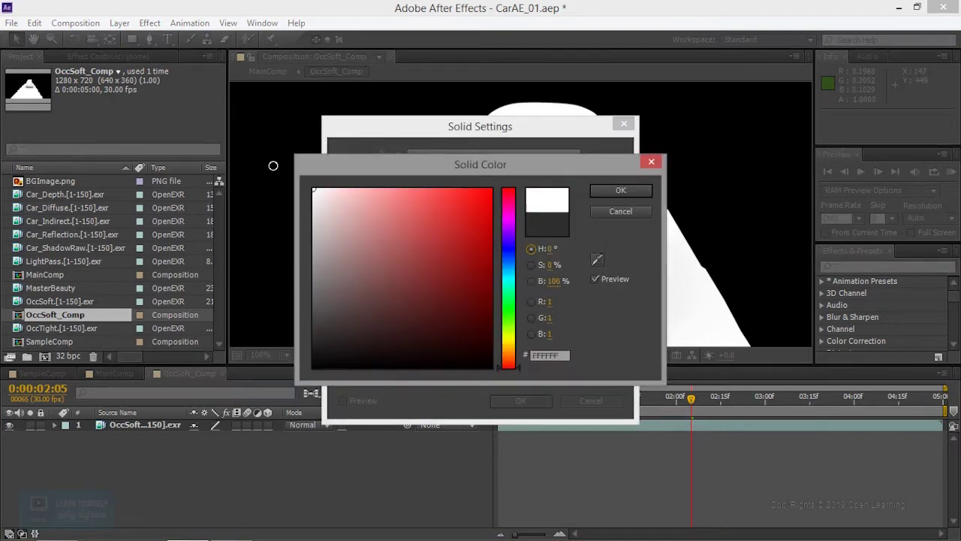
pyautogui.click(604, 191)
pyautogui.click(513, 400)
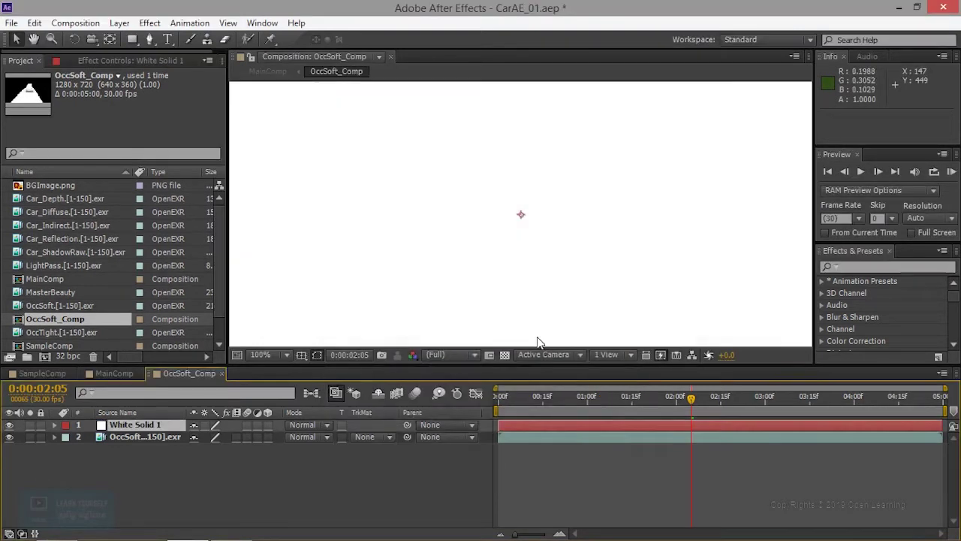
# Step: Move White Solid 1 beneath the OccSoft occlusion layer, then return to MainComp
pyautogui.moveTo(132, 426); pyautogui.dragTo(134, 450)
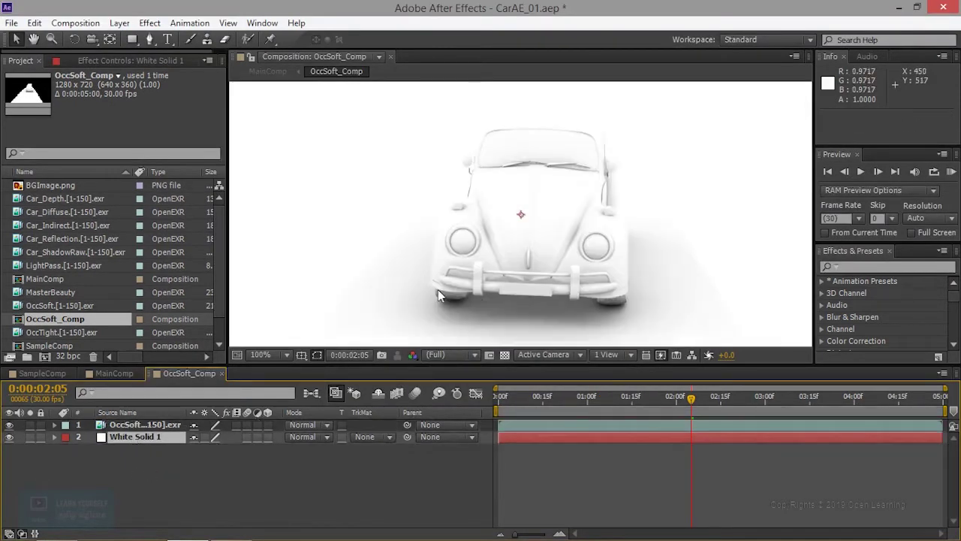
pyautogui.scroll(-1, 560, 275)
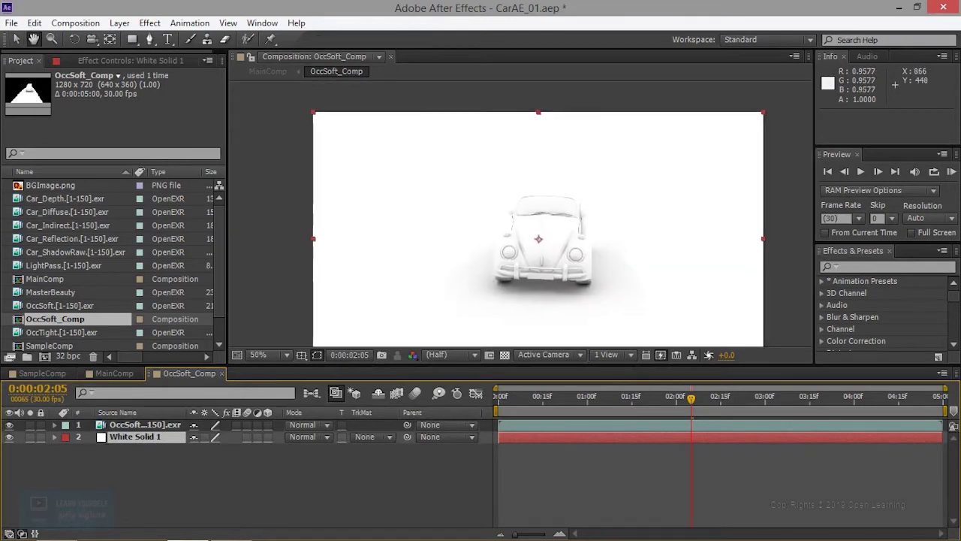
pyautogui.moveTo(561, 299); pyautogui.dragTo(546, 262)
pyautogui.scroll(2, 547, 262)
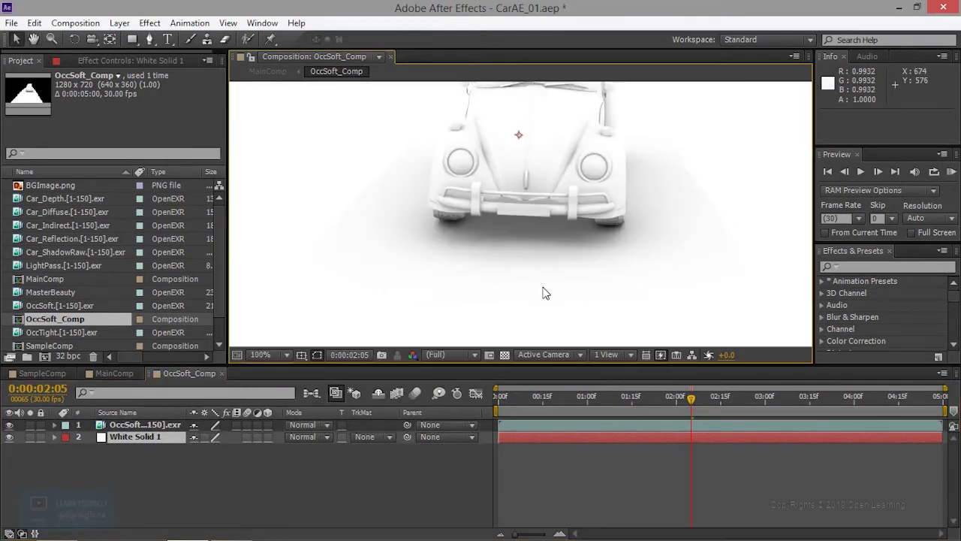
pyautogui.scroll(1, 598, 251)
pyautogui.scroll(-2, 598, 251)
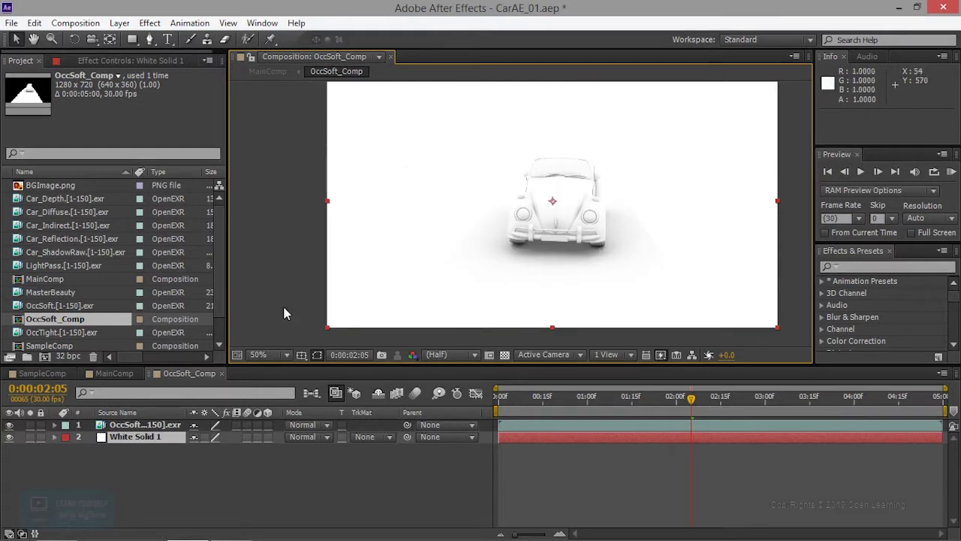
pyautogui.click(119, 373)
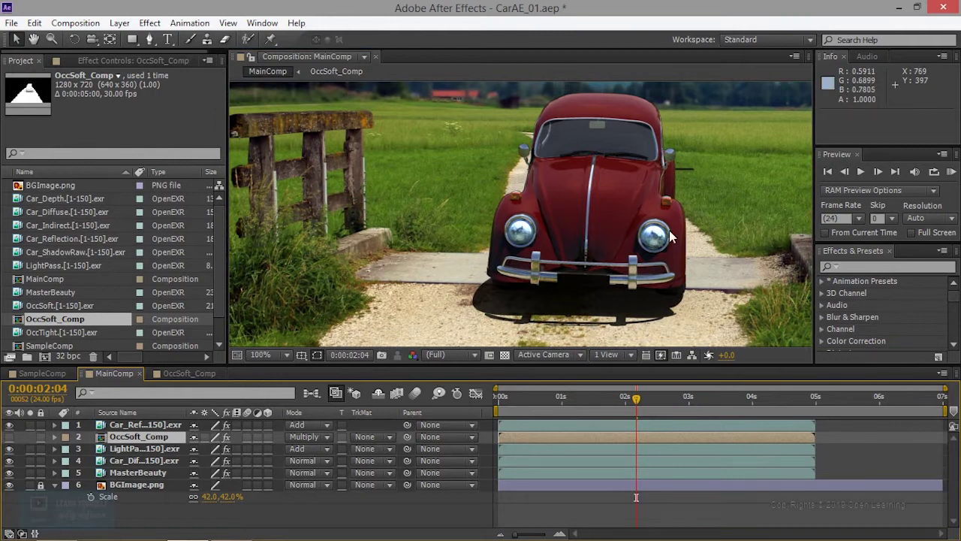
# Step: Inspect the occlusion pass inside OccSoft_Comp, then go back to MainComp
pyautogui.scroll(-1, 652, 226)
pyautogui.scroll(1, 647, 274)
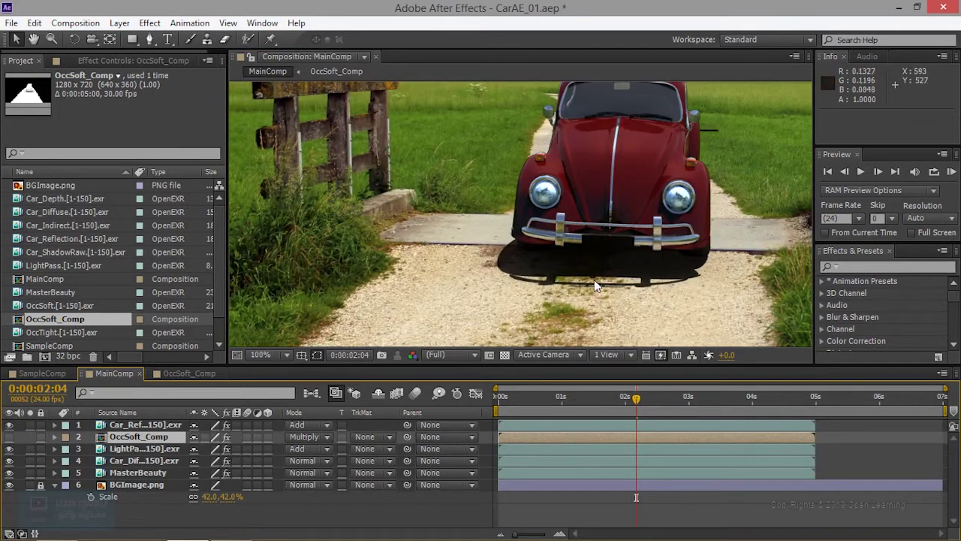
pyautogui.moveTo(594, 279); pyautogui.dragTo(526, 287)
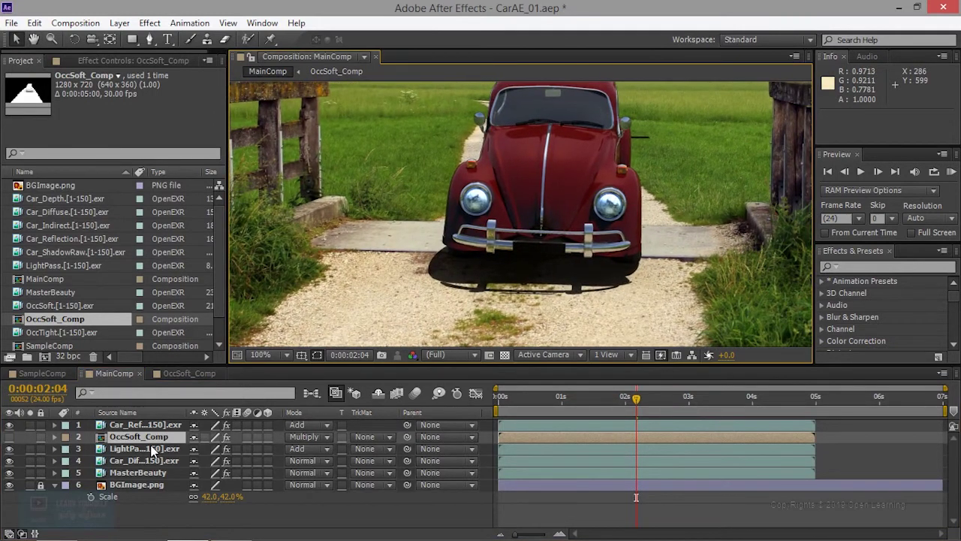
pyautogui.doubleClick(139, 437)
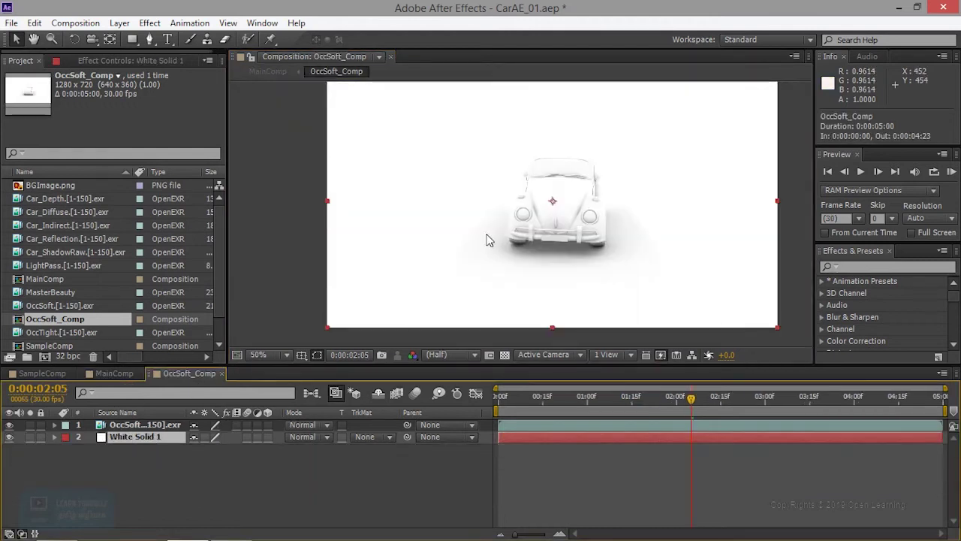
pyautogui.scroll(2, 488, 237)
pyautogui.scroll(1, 489, 238)
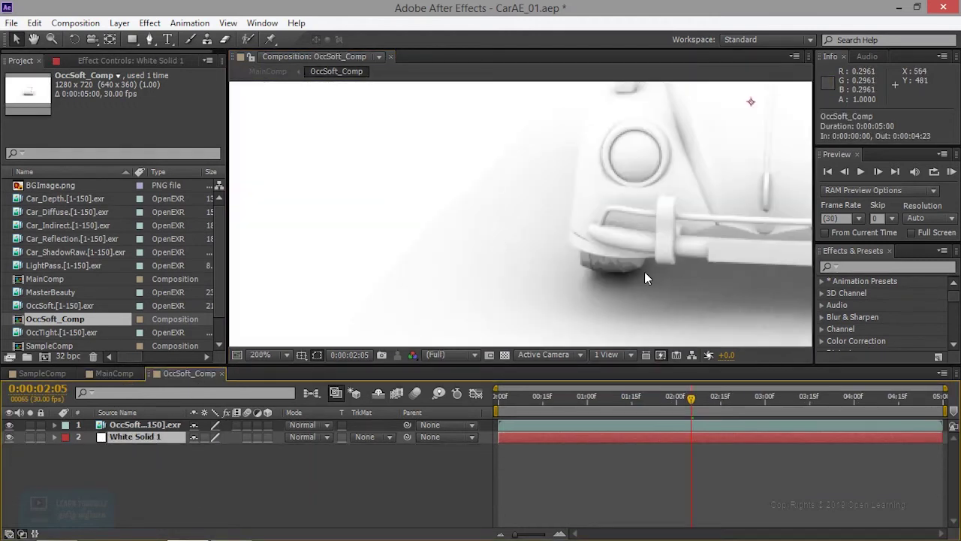
pyautogui.click(118, 373)
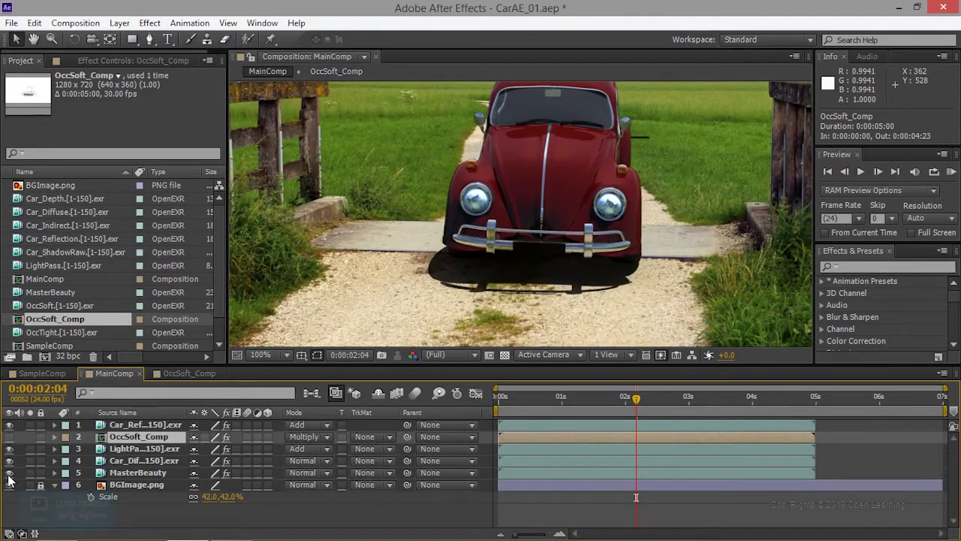
# Step: Hide the MasterBeauty and BGImage layers, leaving the car passes over black
pyautogui.click(9, 473)
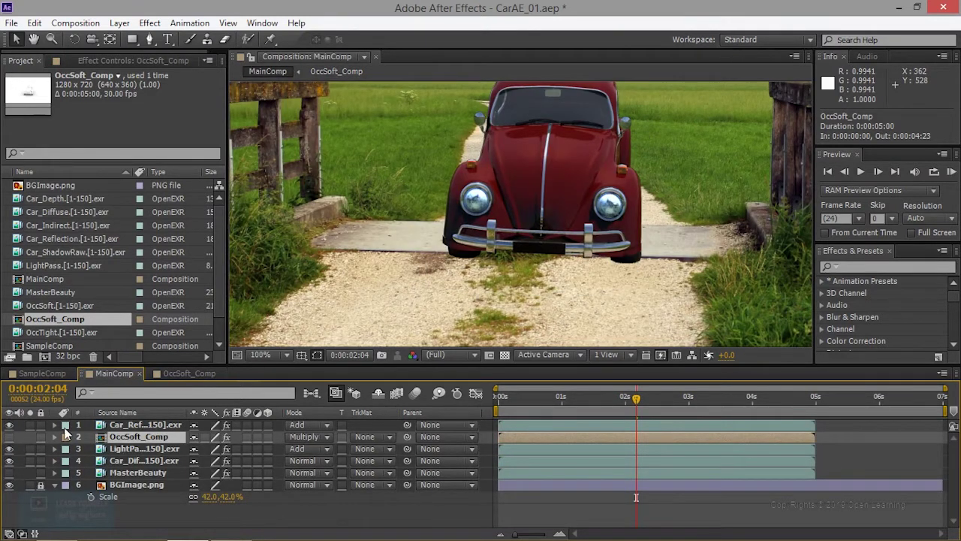
pyautogui.scroll(1, 407, 255)
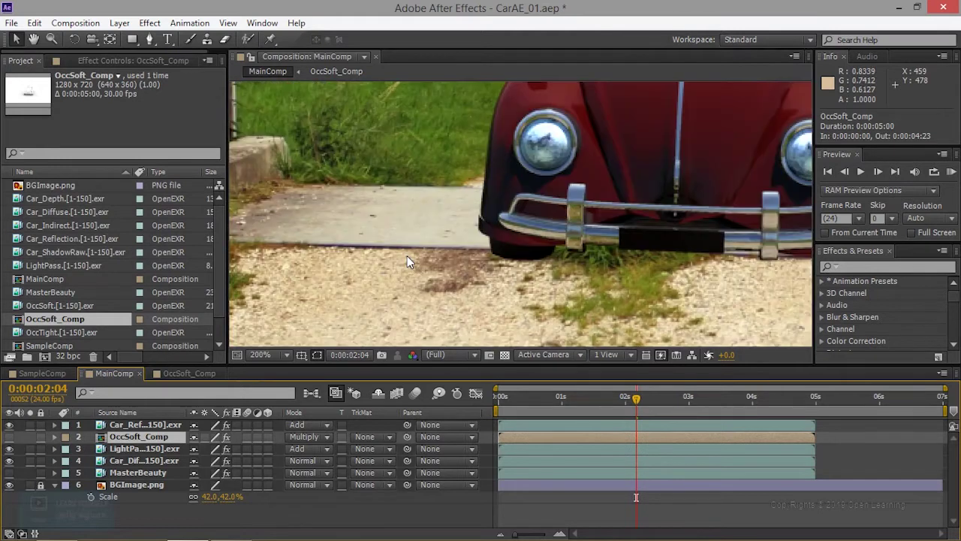
pyautogui.moveTo(406, 264); pyautogui.dragTo(313, 283)
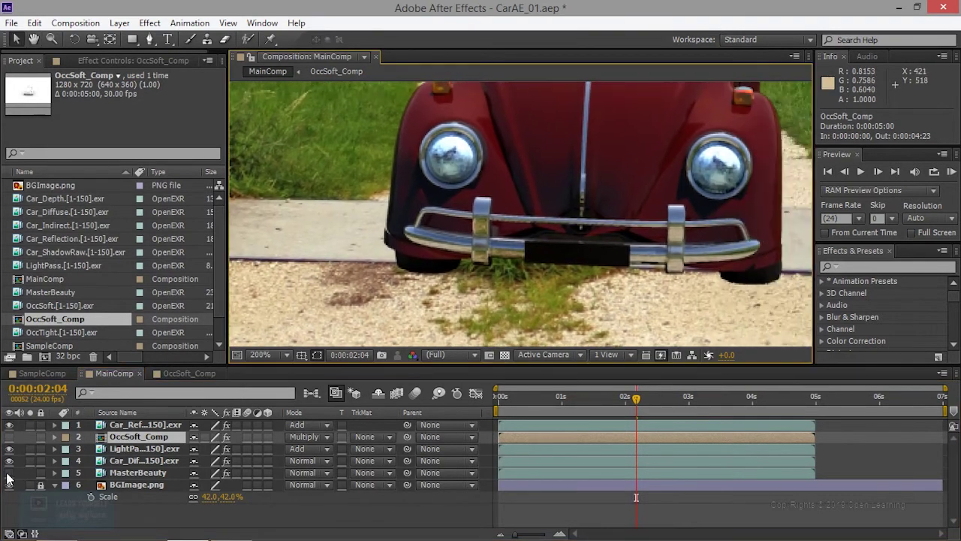
pyautogui.click(9, 449)
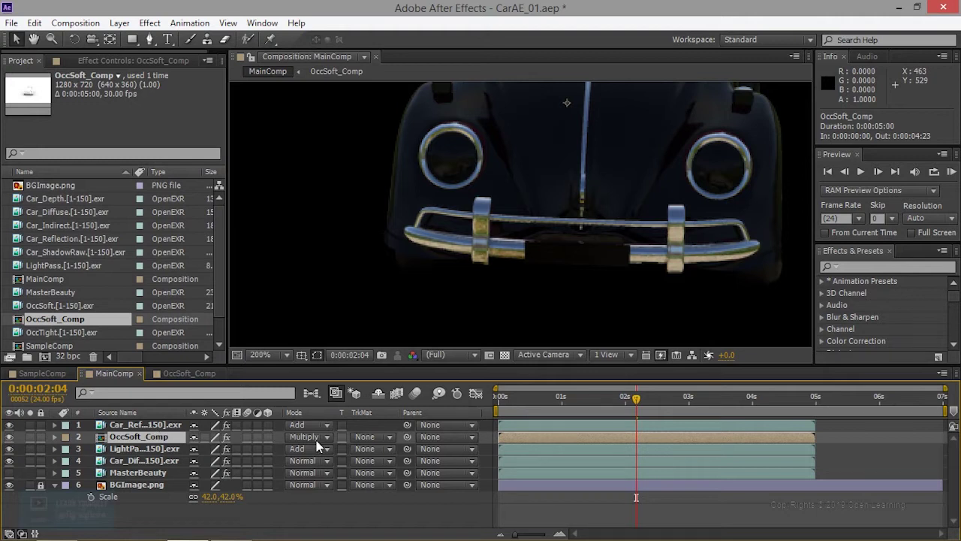
# Step: Try Overlay blending on OccSoft_Comp, then undo back to Multiply
pyautogui.scroll(-3, 508, 242)
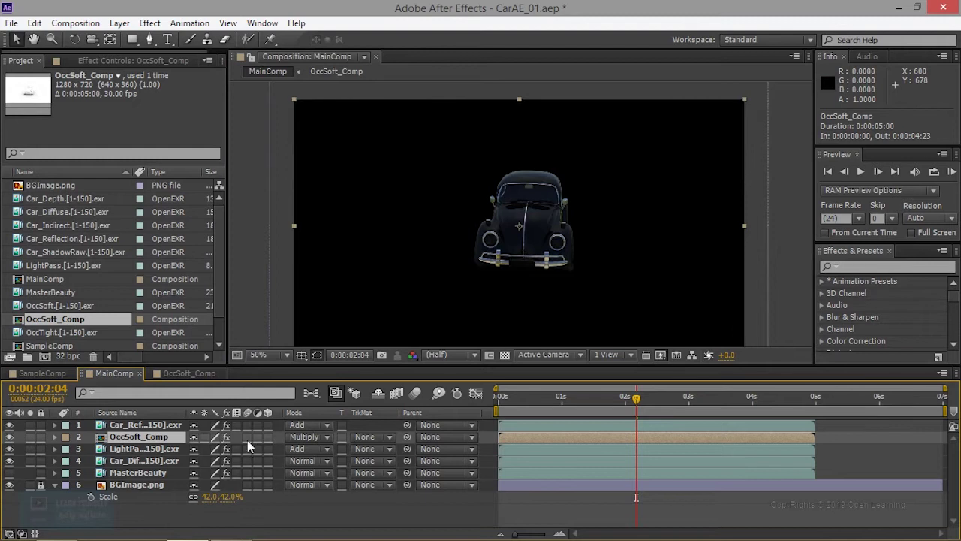
pyautogui.click(310, 437)
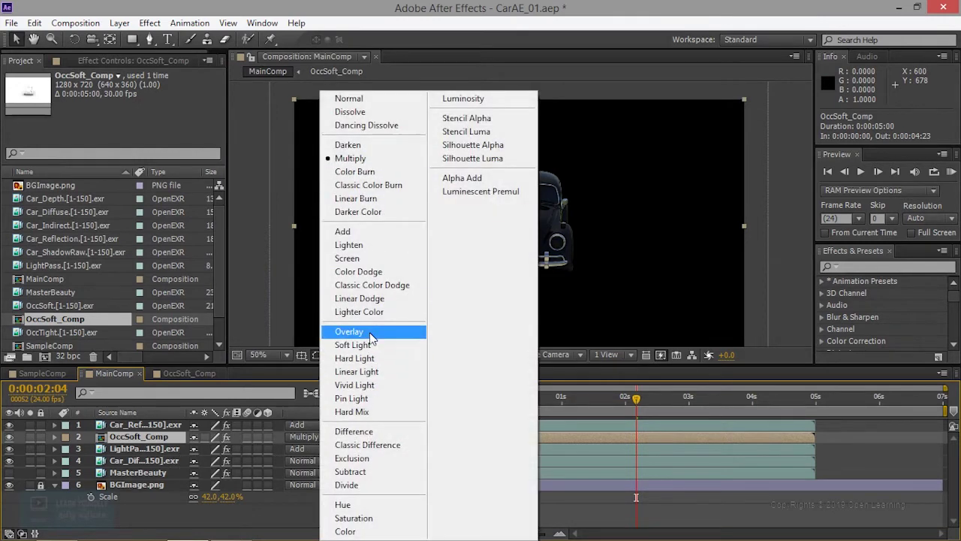
pyautogui.click(370, 333)
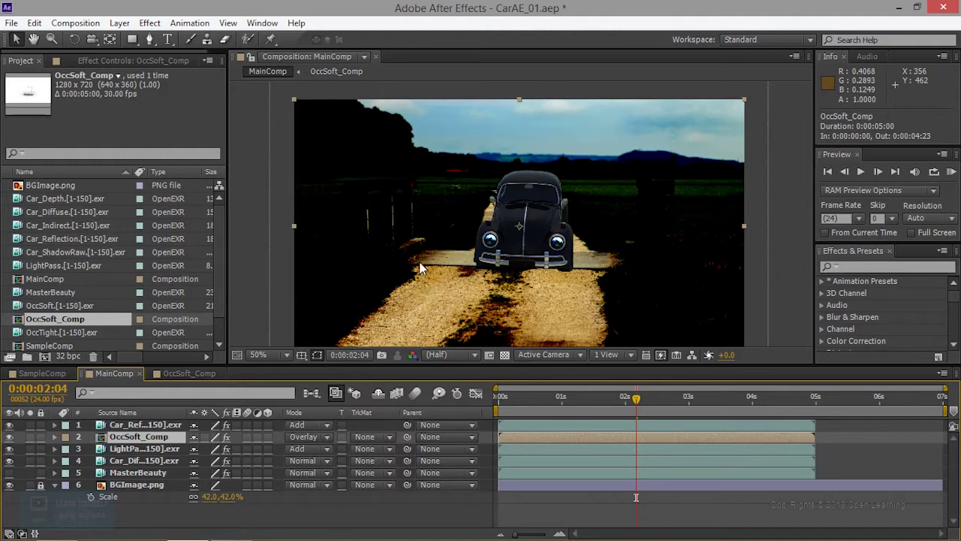
pyautogui.hotkey('ctrl', 'z')
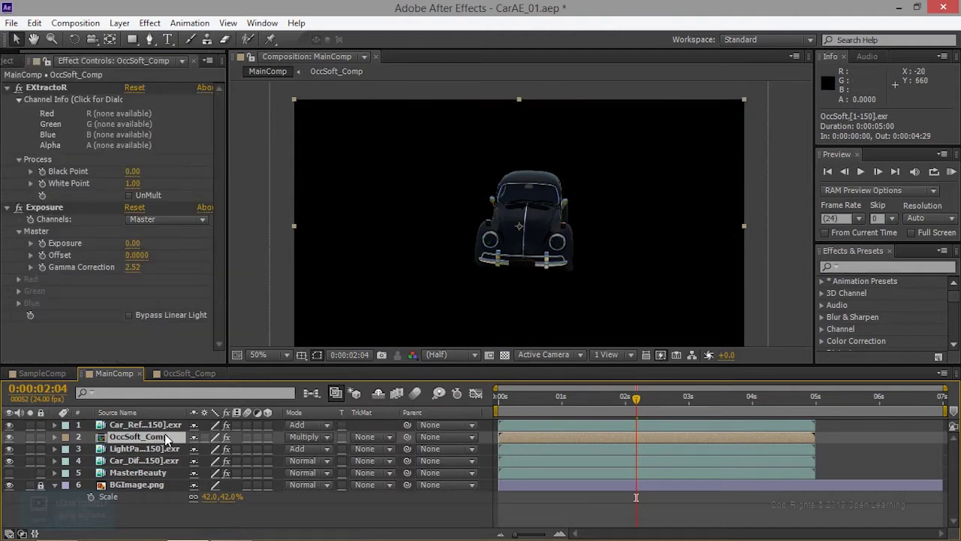
# Step: Inside OccSoft_Comp, apply Effect > 3D Channel > EXtractoR to the OccSoft layer
pyautogui.doubleClick(120, 438)
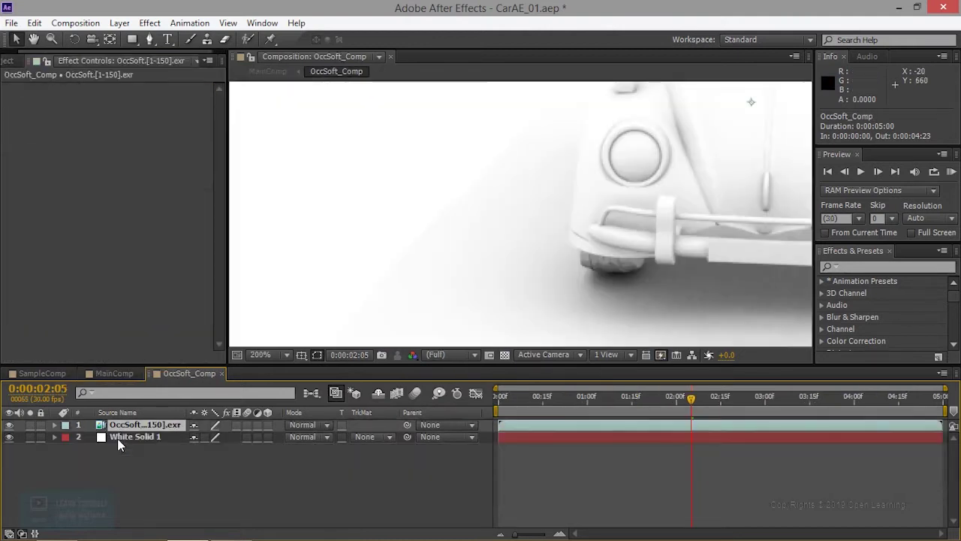
pyautogui.rightClick(132, 426)
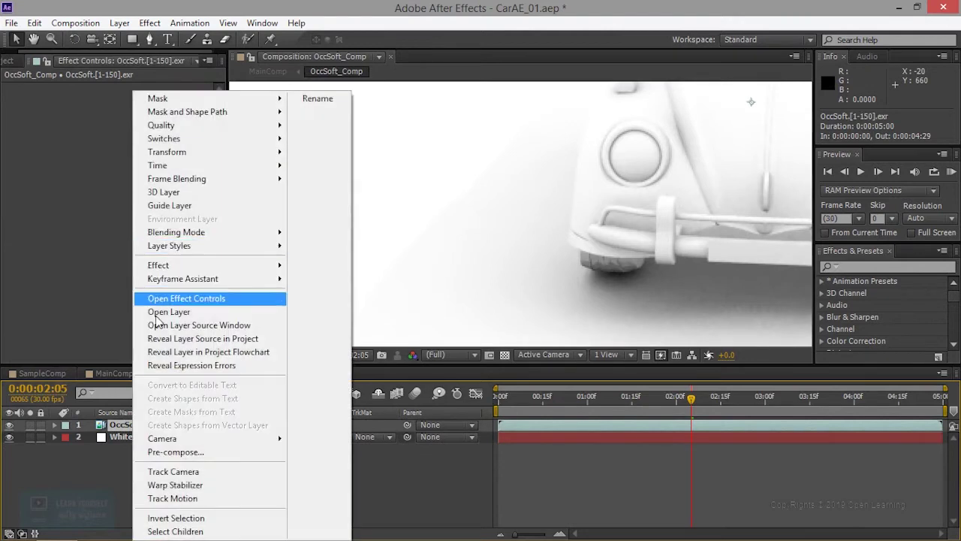
pyautogui.click(88, 136)
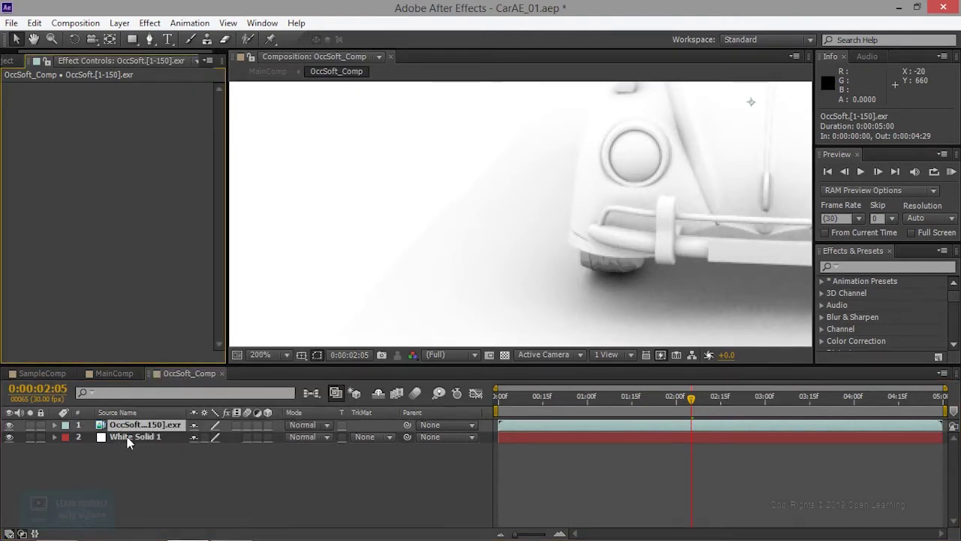
pyautogui.click(133, 437)
pyautogui.click(135, 425)
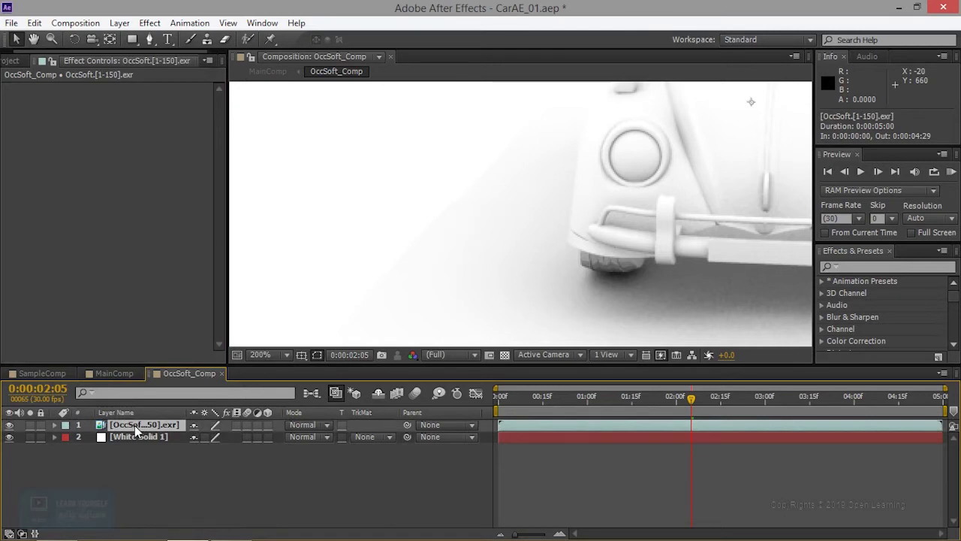
pyautogui.rightClick(134, 425)
pyautogui.moveTo(247, 268)
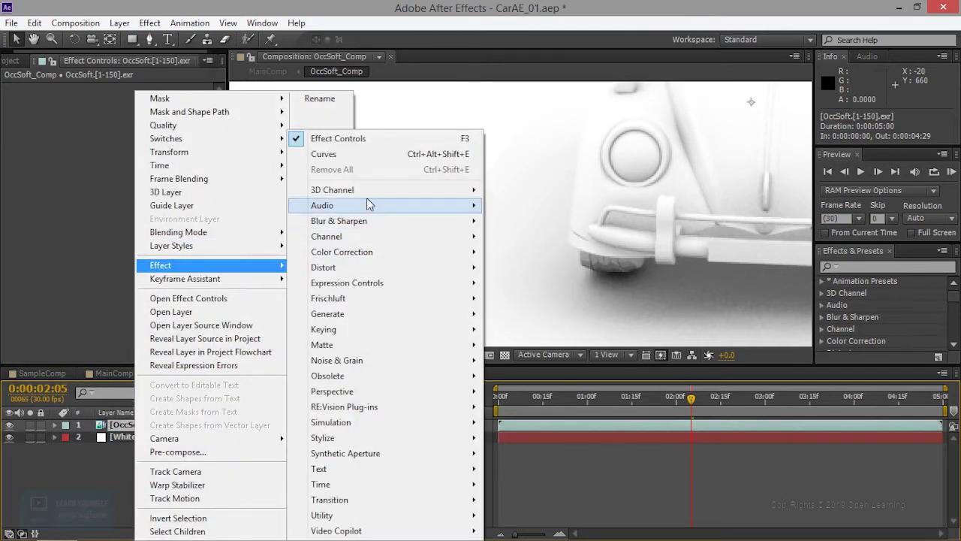
pyautogui.moveTo(353, 190)
pyautogui.click(523, 236)
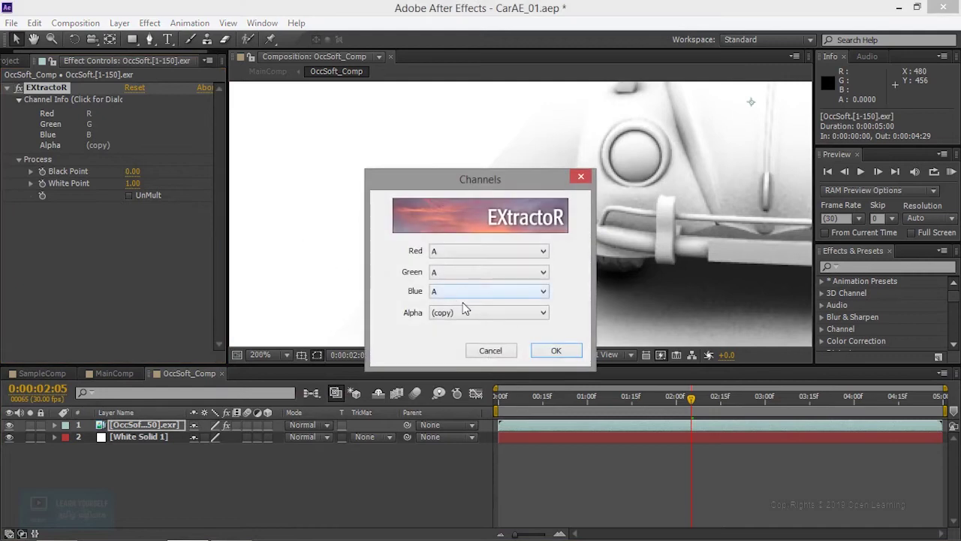
# Step: Map EXtractoR's channels to Red R, Green G, Blue B and Alpha A
pyautogui.click(468, 314)
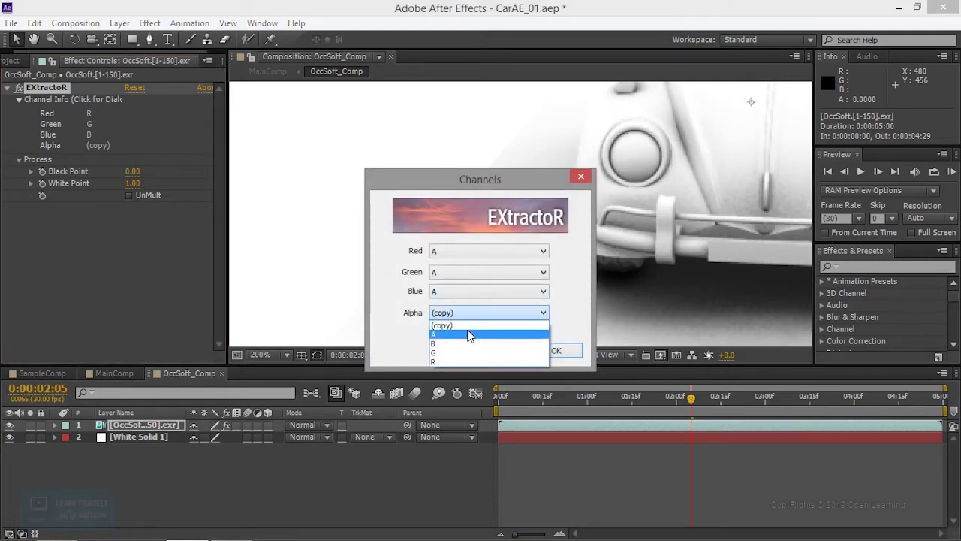
pyautogui.click(468, 335)
pyautogui.click(467, 253)
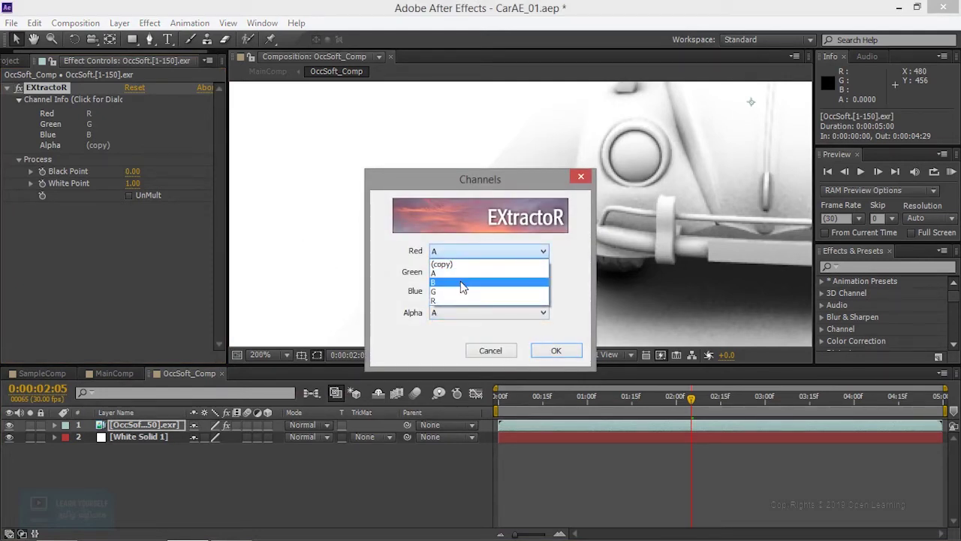
pyautogui.click(461, 301)
pyautogui.click(461, 272)
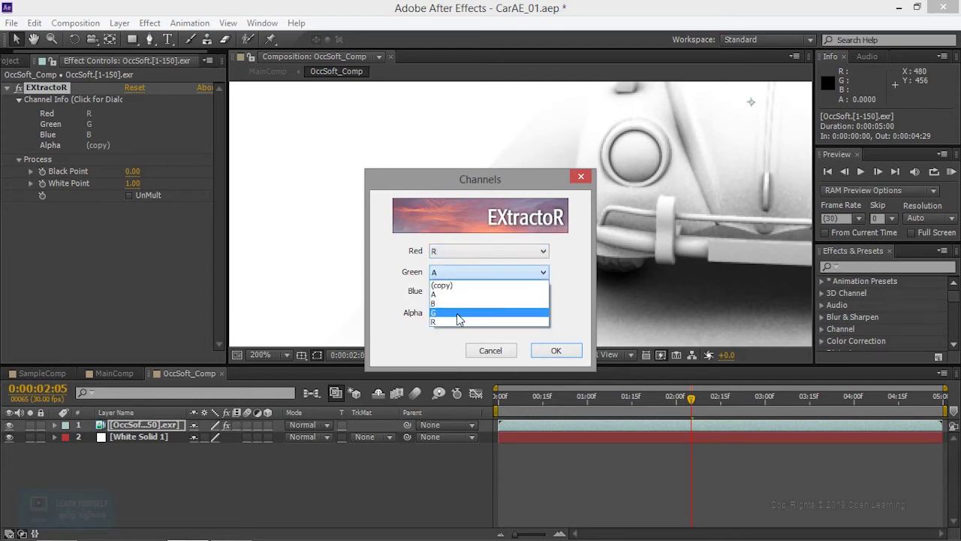
pyautogui.click(460, 312)
pyautogui.click(464, 293)
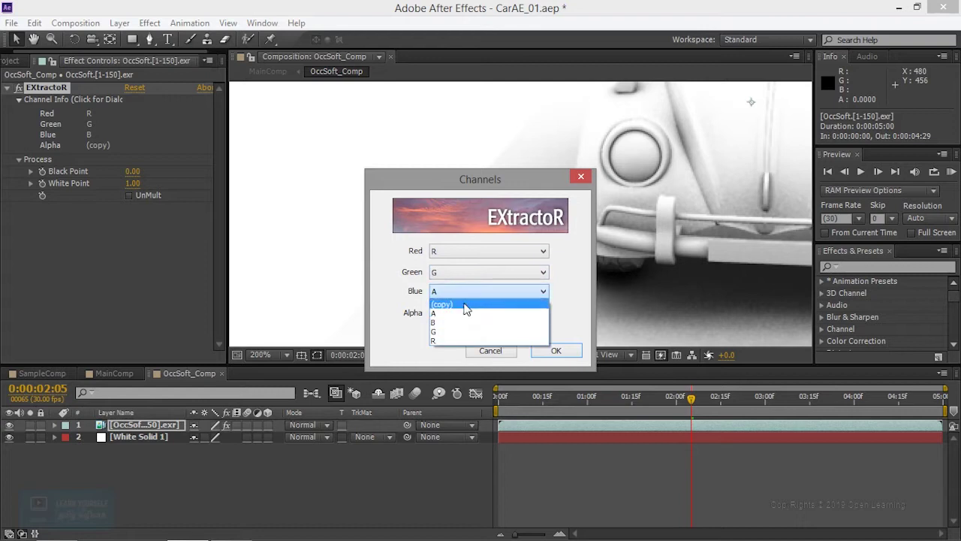
pyautogui.click(461, 324)
pyautogui.click(554, 352)
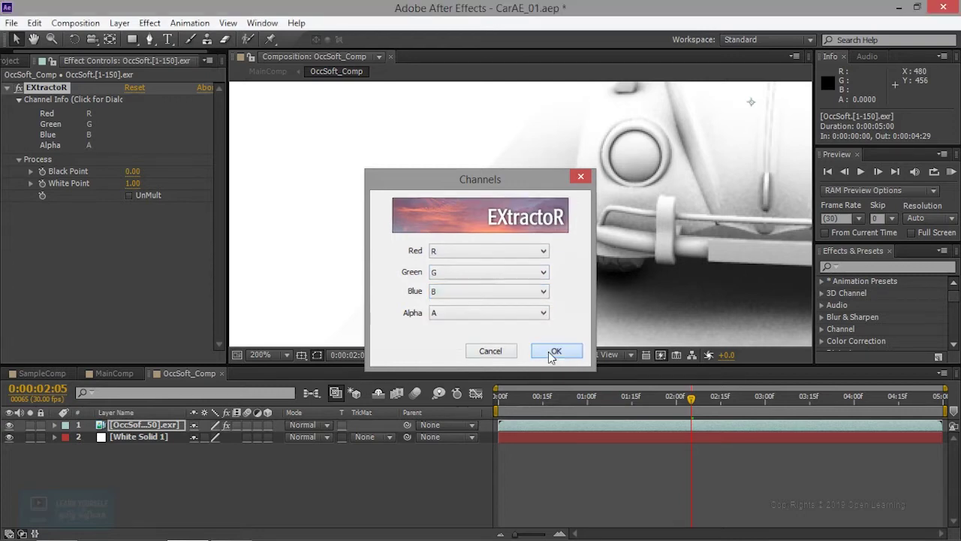
pyautogui.scroll(-2, 585, 286)
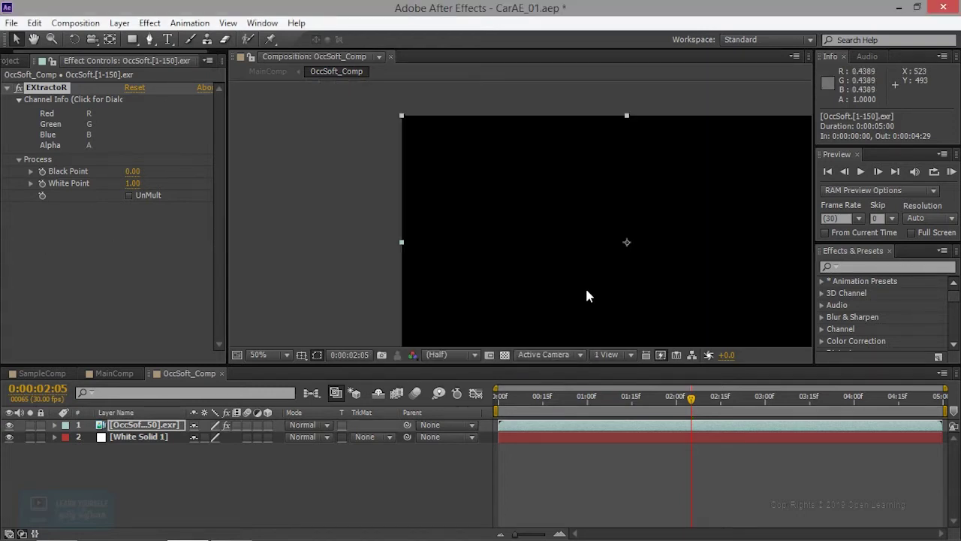
# Step: Return to MainComp and solo the OccSoft_Comp layer
pyautogui.moveTo(603, 287); pyautogui.dragTo(675, 286)
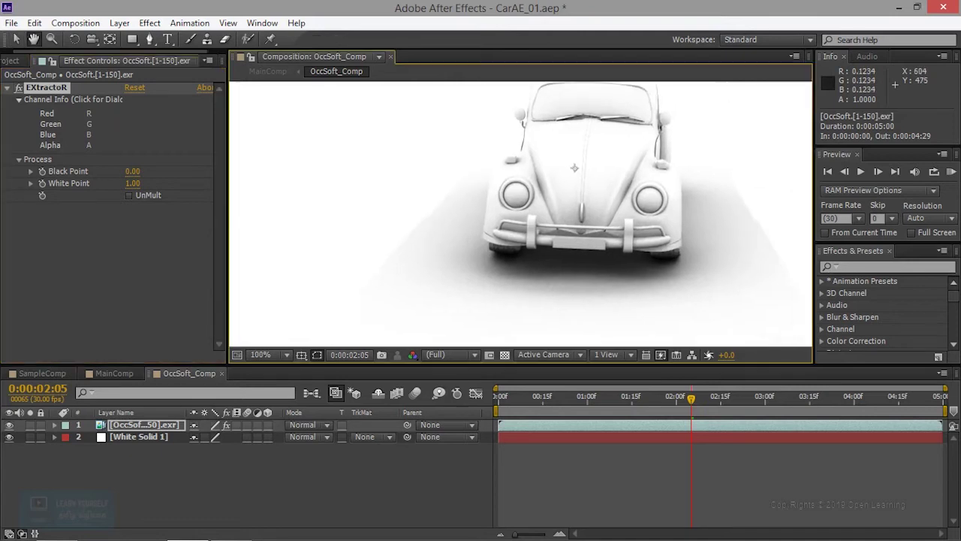
pyautogui.click(107, 374)
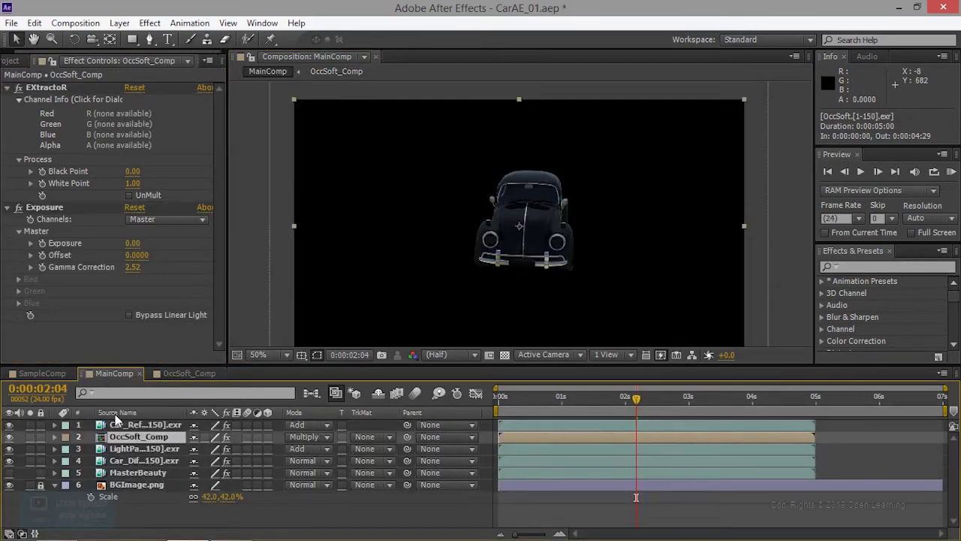
pyautogui.click(30, 436)
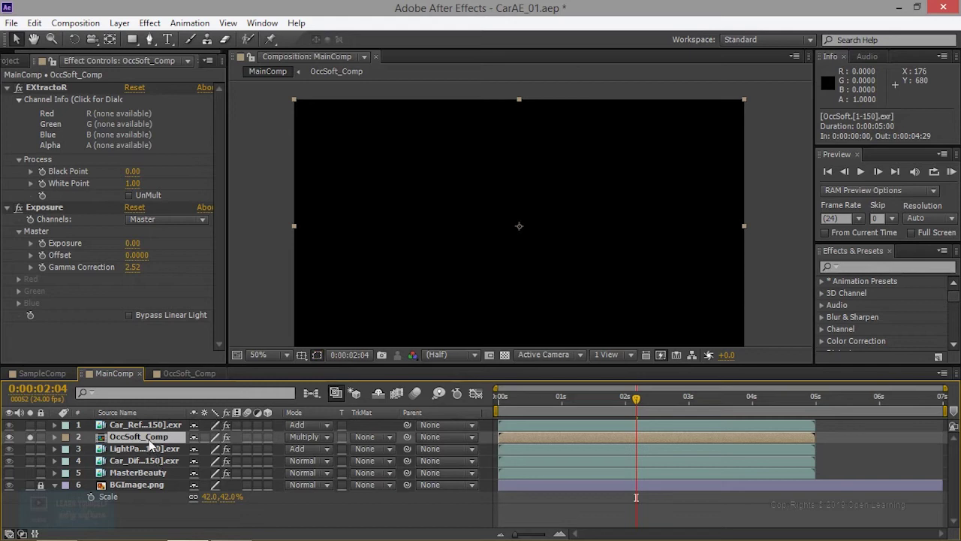
# Step: Delete the EXtractoR and Exposure effects from the OccSoft_Comp layer in MainComp
pyautogui.click(52, 90)
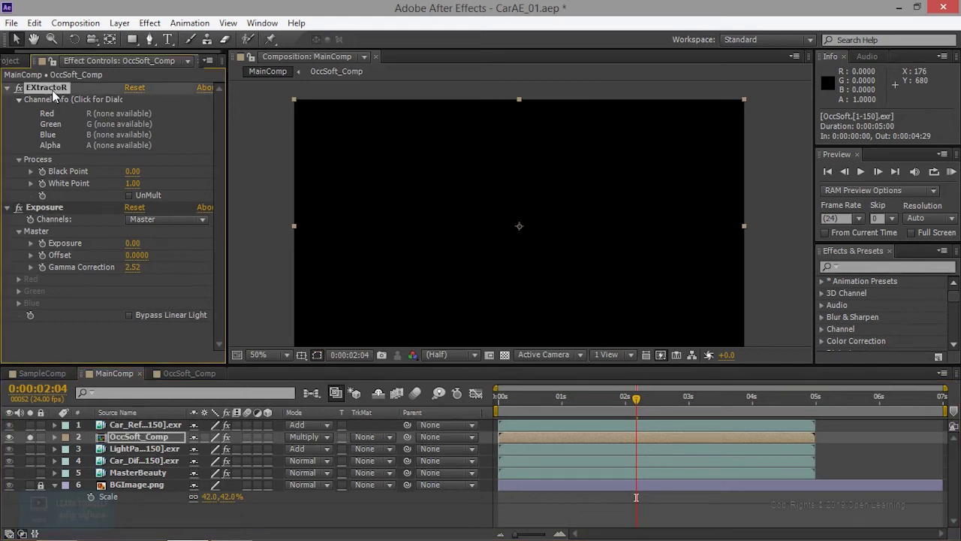
pyautogui.click(58, 210)
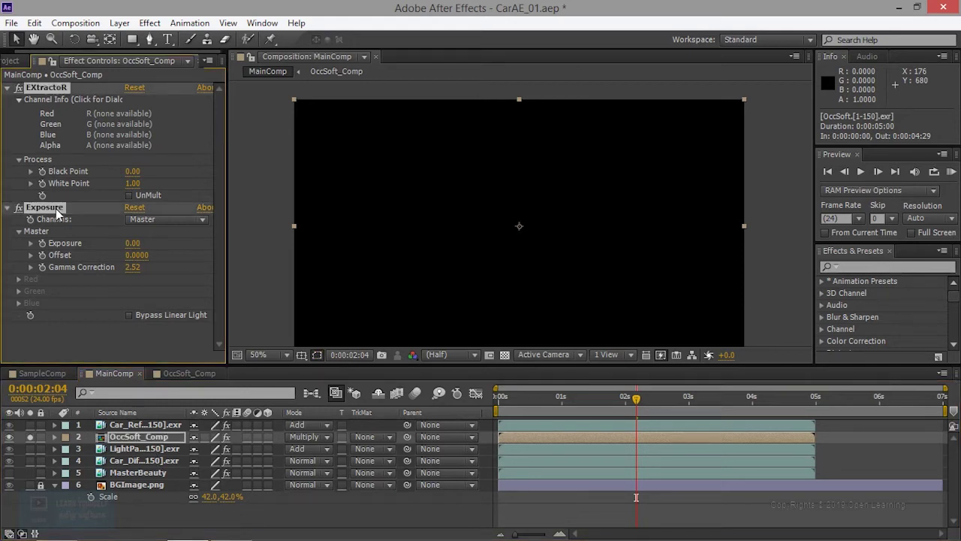
pyautogui.press('Delete')
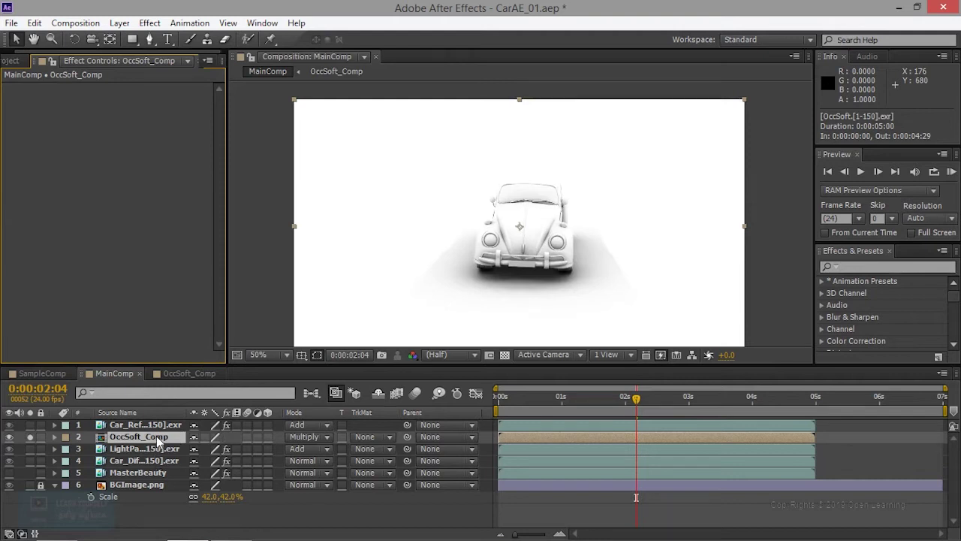
# Step: In the precomp, remove EXtractoR to compare, restore it, and return to MainComp
pyautogui.doubleClick(156, 436)
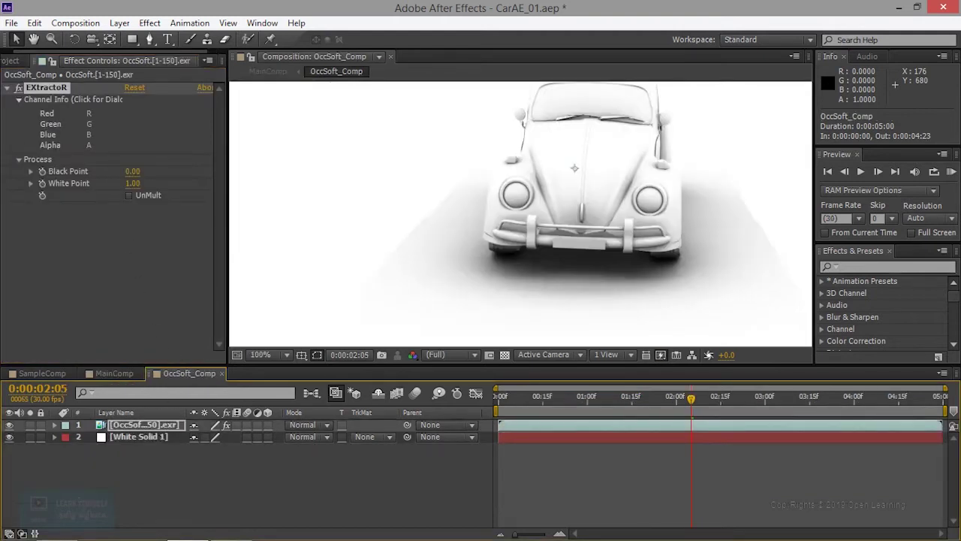
pyautogui.click(63, 89)
pyautogui.press('Delete')
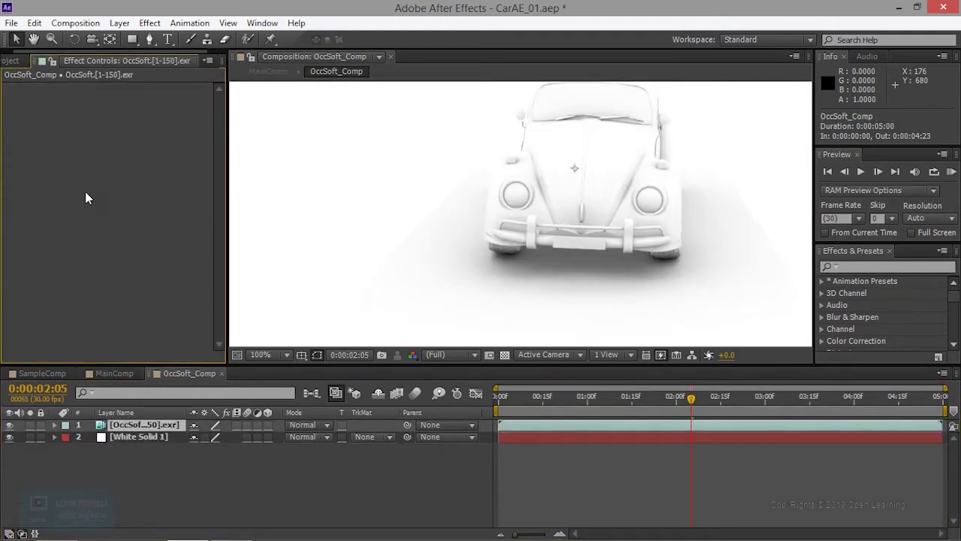
pyautogui.hotkey('ctrl', 'z')
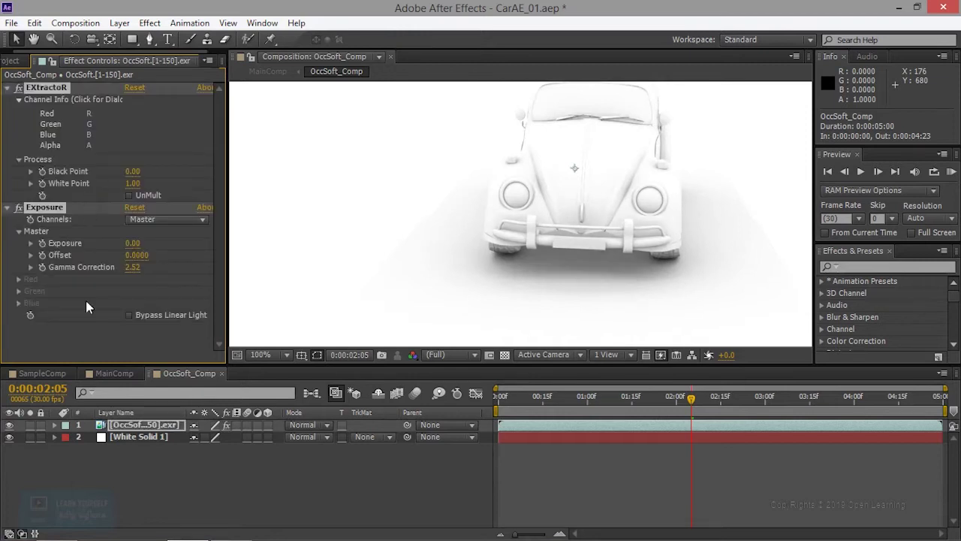
pyautogui.click(105, 374)
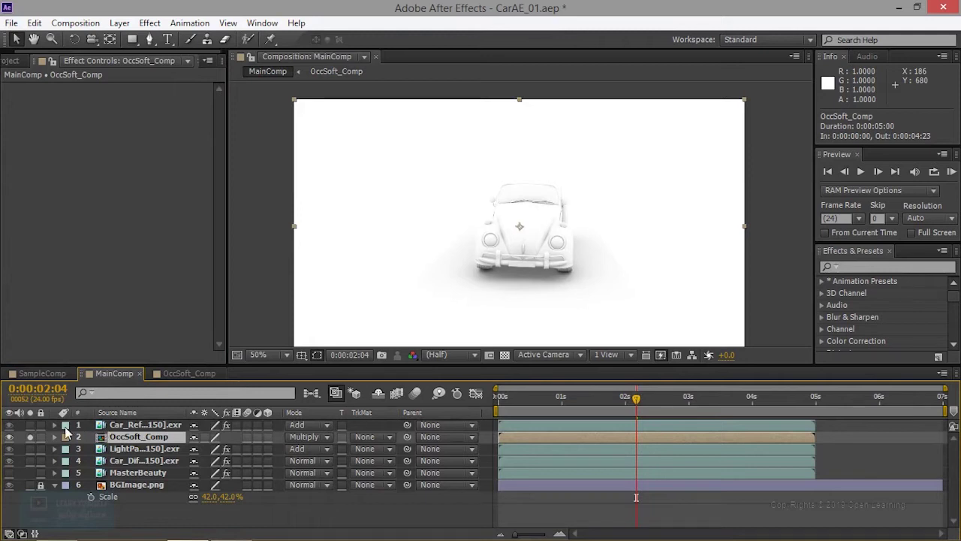
# Step: Unsolo OccSoft_Comp to see the full composite again
pyautogui.click(30, 436)
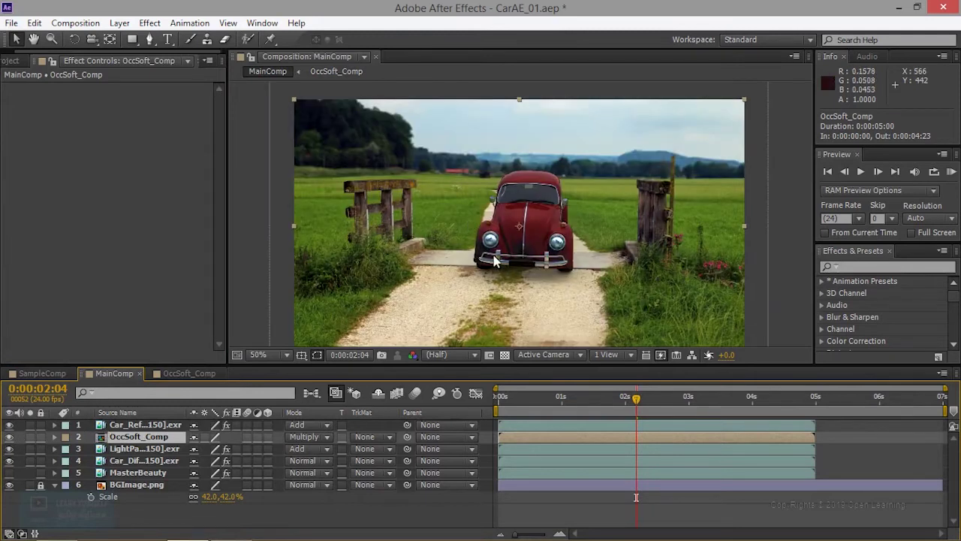
pyautogui.scroll(2, 495, 261)
pyautogui.scroll(2, 495, 261)
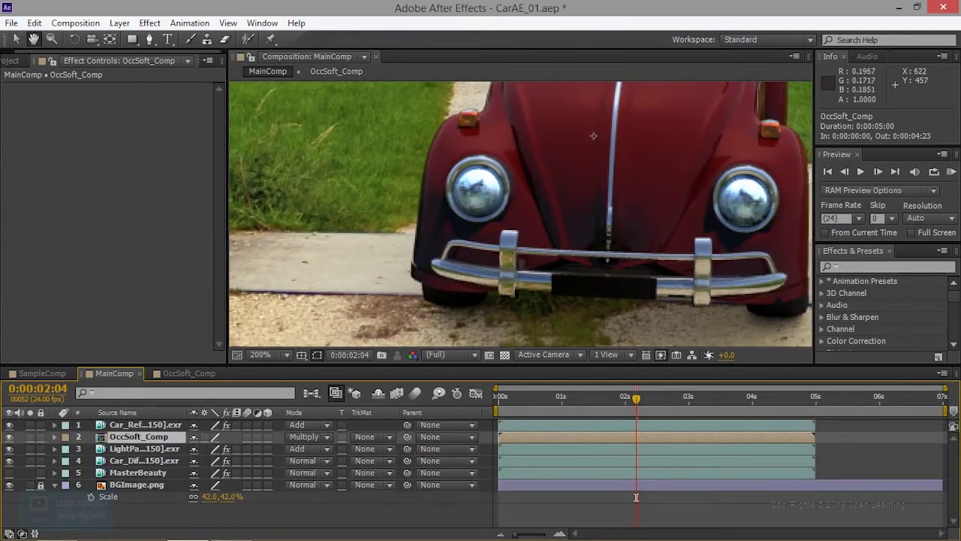
pyautogui.scroll(-2, 464, 274)
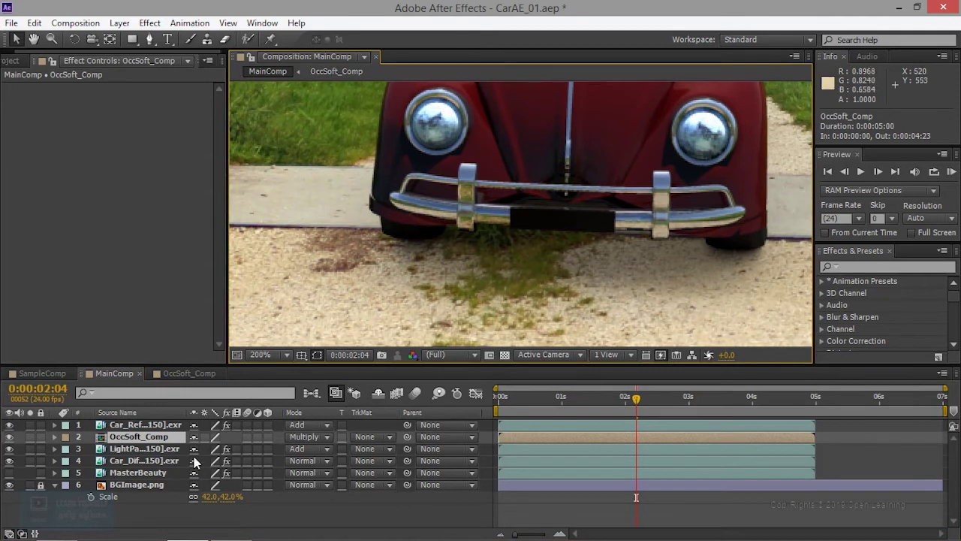
# Step: Lower the occlusion EXR's Exposure Gamma Correction to 2.32, then return to MainComp
pyautogui.doubleClick(125, 438)
pyautogui.click(133, 425)
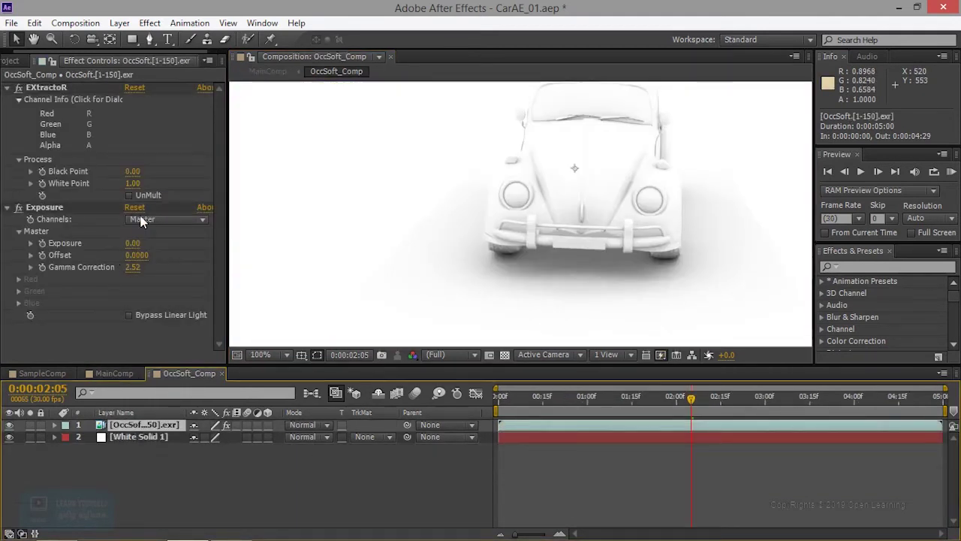
pyautogui.moveTo(132, 266); pyautogui.dragTo(127, 317)
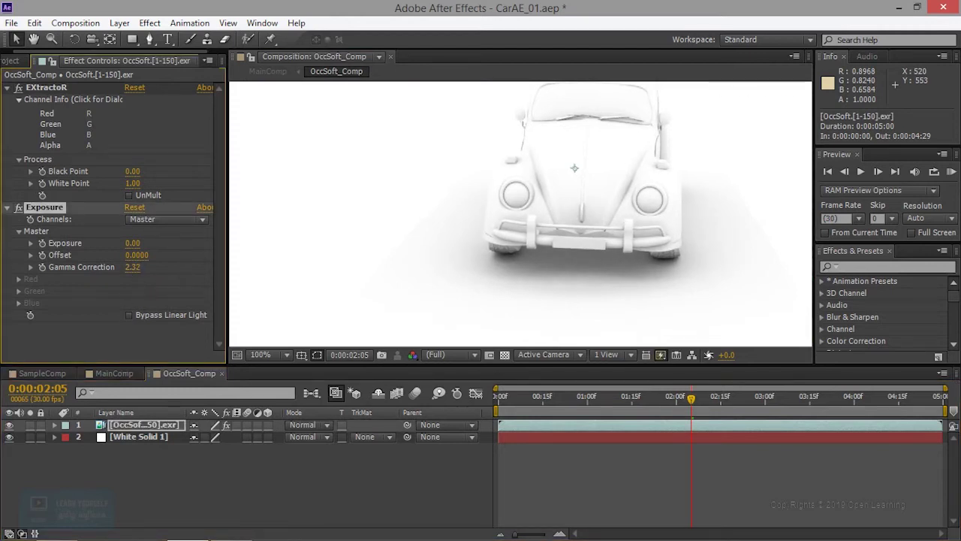
pyautogui.click(117, 374)
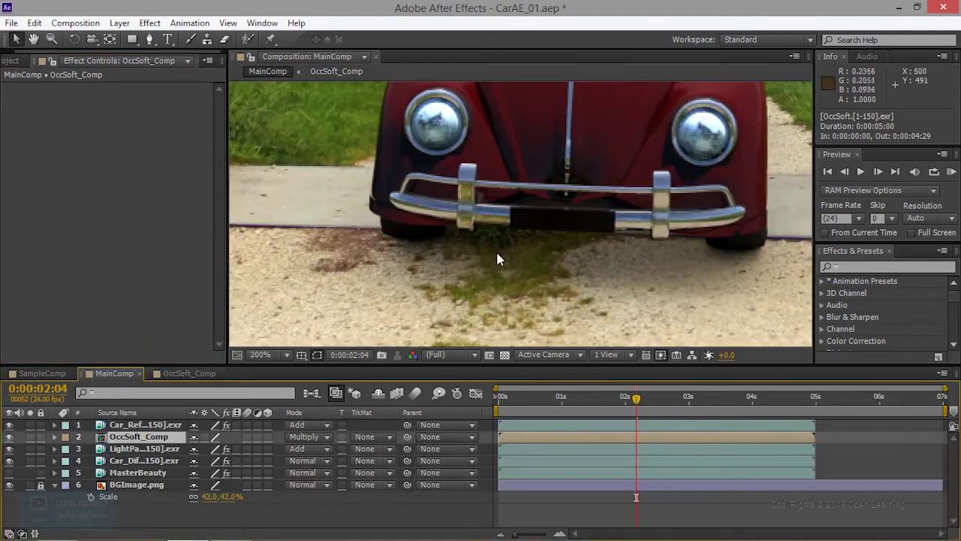
pyautogui.scroll(-2, 476, 275)
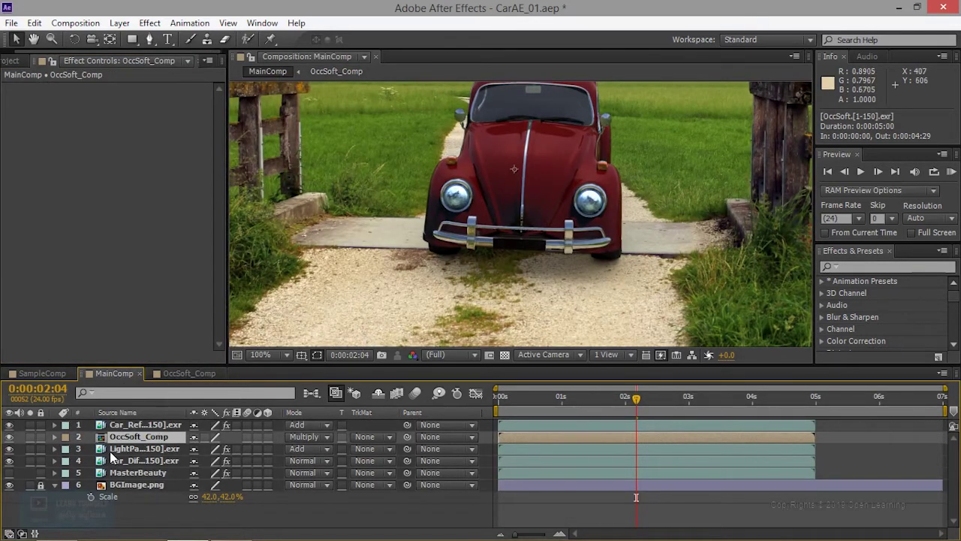
# Step: Toggle OccSoft_Comp's visibility repeatedly to compare the car with and without occlusion shadows
pyautogui.click(9, 436)
pyautogui.click(10, 436)
pyautogui.click(9, 436)
pyautogui.click(9, 436)
pyautogui.click(9, 436)
pyautogui.click(9, 436)
pyautogui.click(9, 437)
pyautogui.click(9, 436)
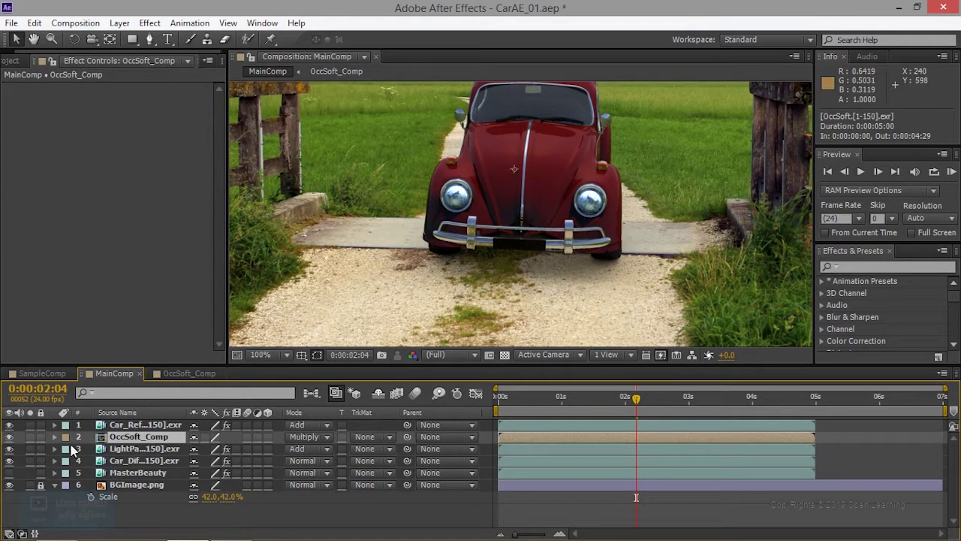
pyautogui.click(10, 436)
pyautogui.click(11, 436)
pyautogui.click(10, 436)
pyautogui.click(10, 435)
pyautogui.click(11, 436)
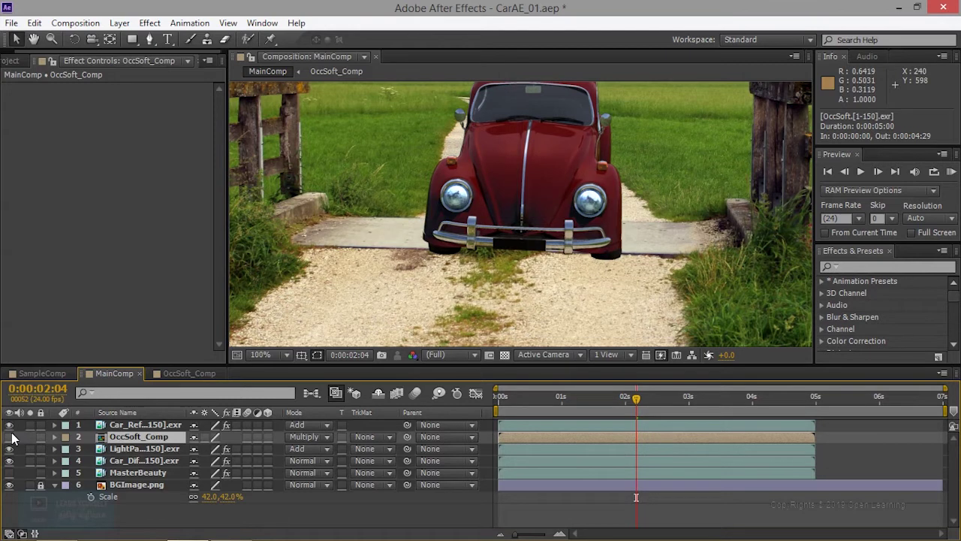
# Step: In OccSoft_Comp, raise the occlusion pass's Gamma Correction to 2.78
pyautogui.click(186, 369)
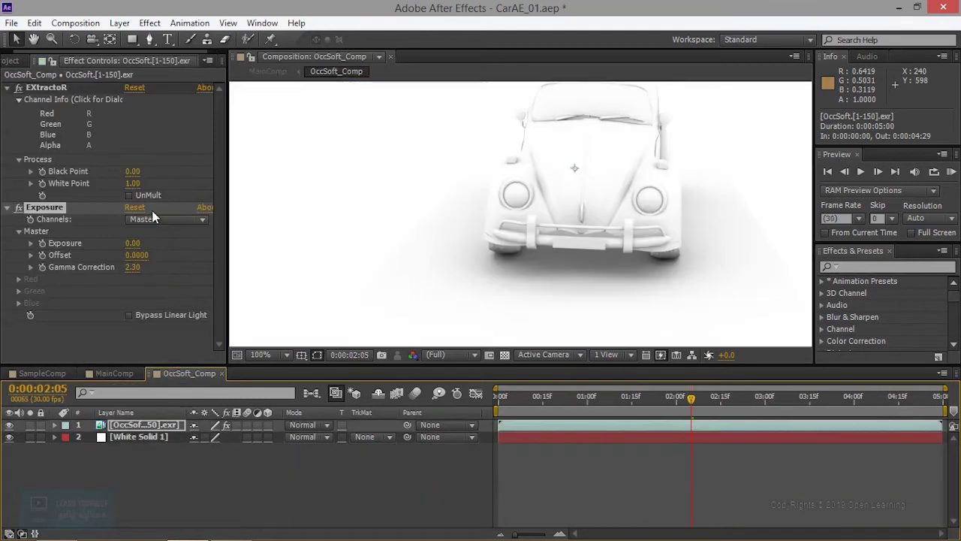
pyautogui.moveTo(132, 267); pyautogui.dragTo(141, 267)
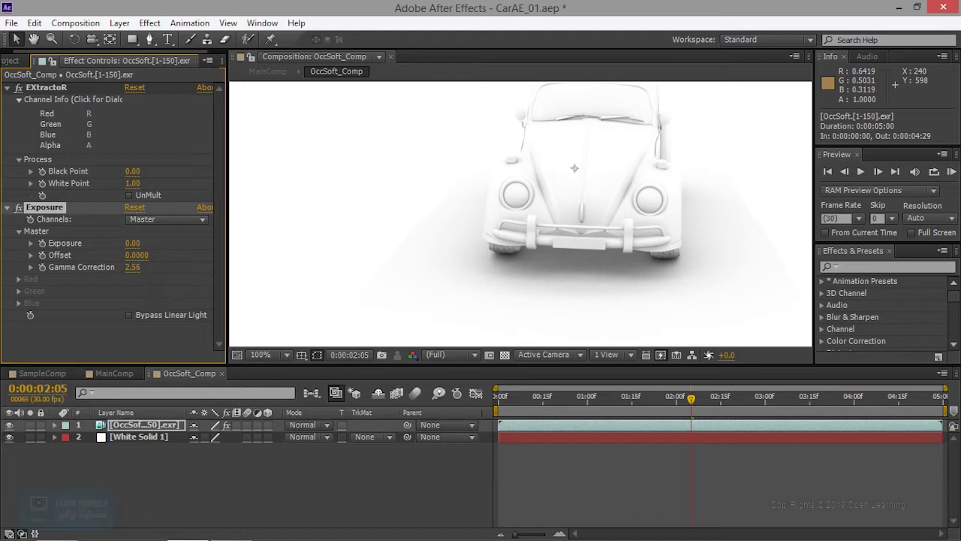
pyautogui.scroll(-2, 497, 278)
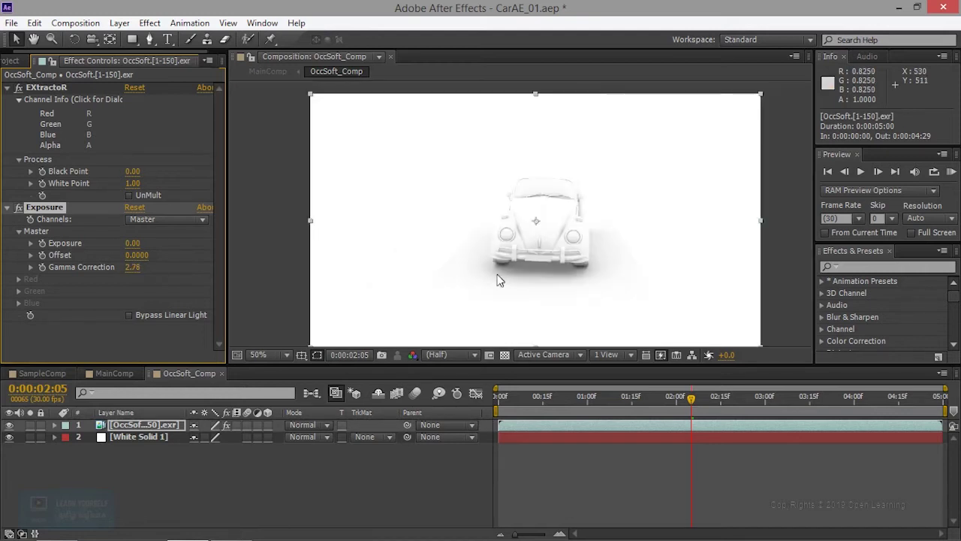
pyautogui.scroll(2, 498, 279)
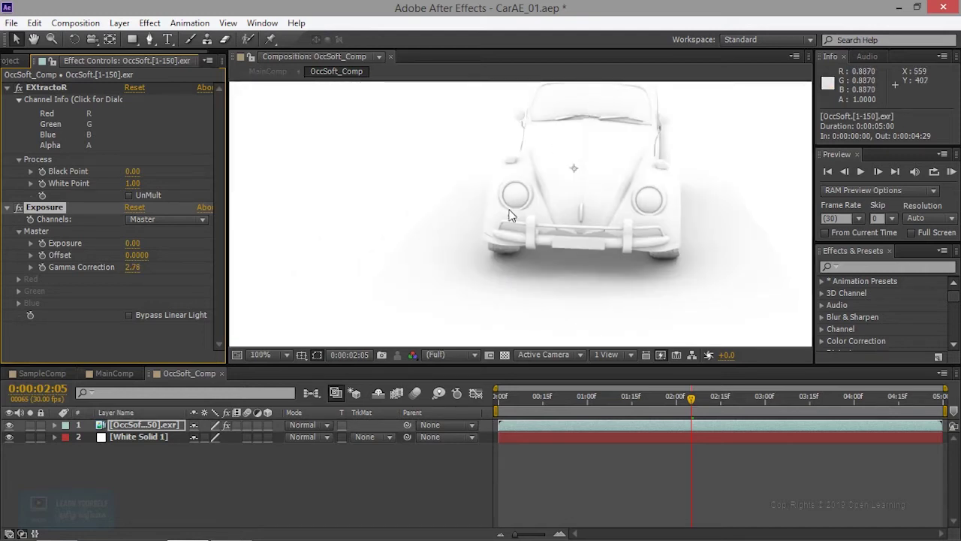
# Step: Back in MainComp, turn the OccSoft_Comp layer's visibility back on
pyautogui.click(115, 374)
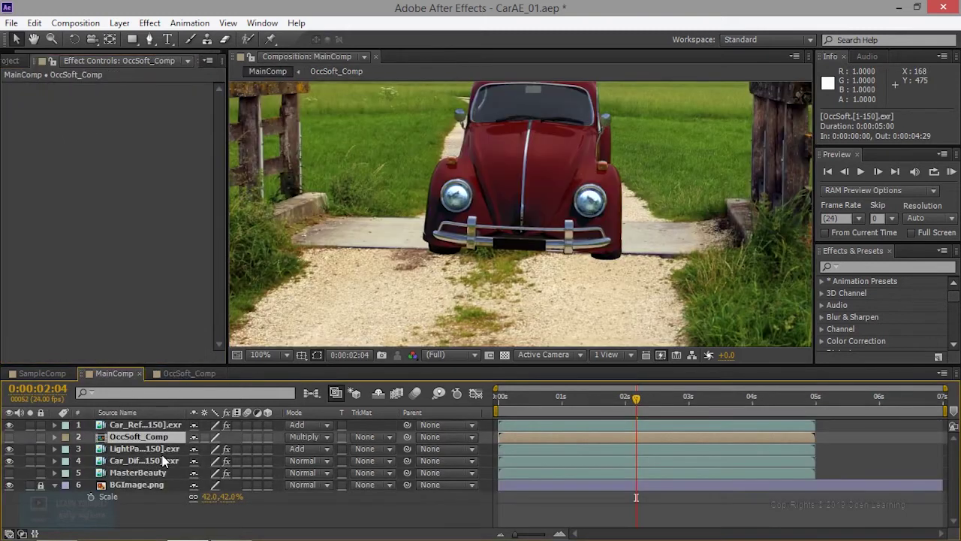
pyautogui.click(9, 438)
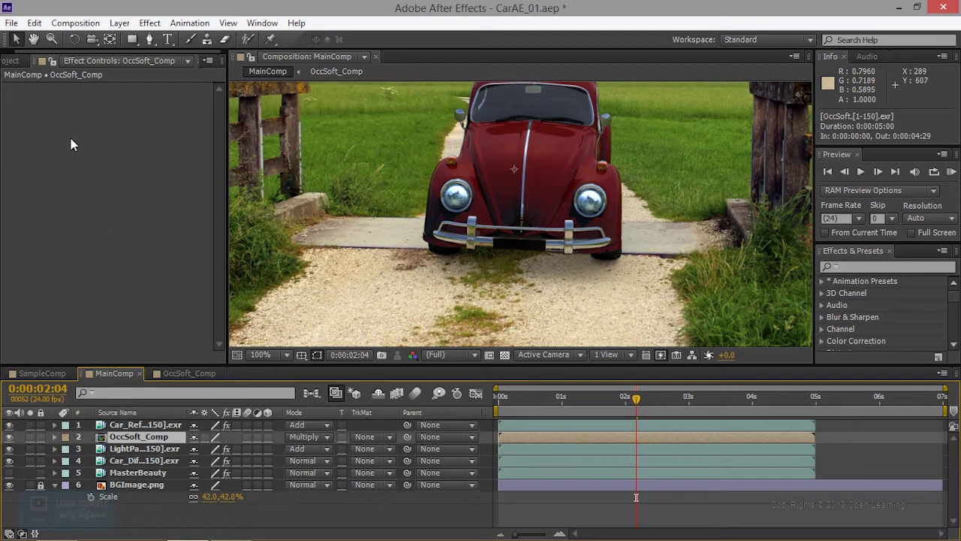
pyautogui.click(12, 60)
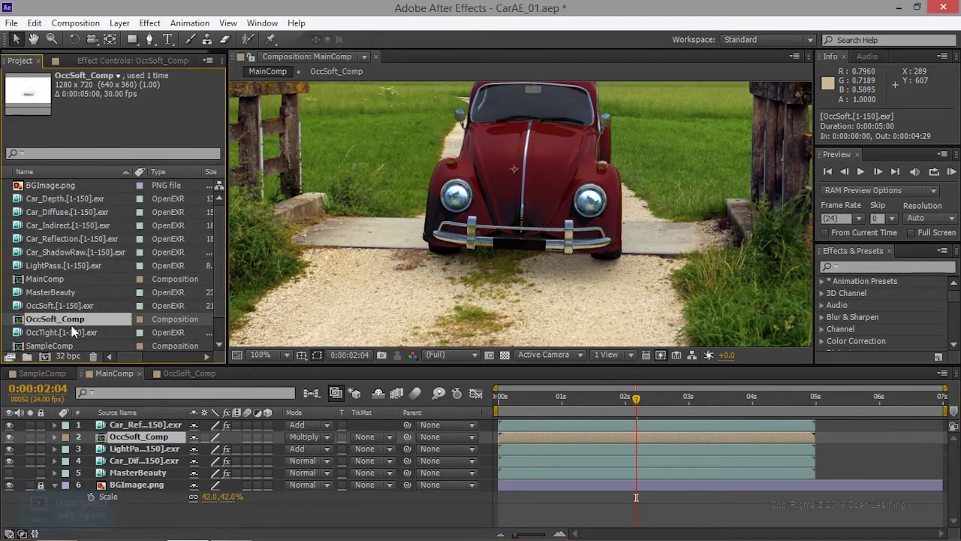
# Step: Add OccTight.[1-150].exr to MainComp, pre-compose it as 'OccTight_Comp', and open it
pyautogui.moveTo(67, 332); pyautogui.dragTo(140, 443)
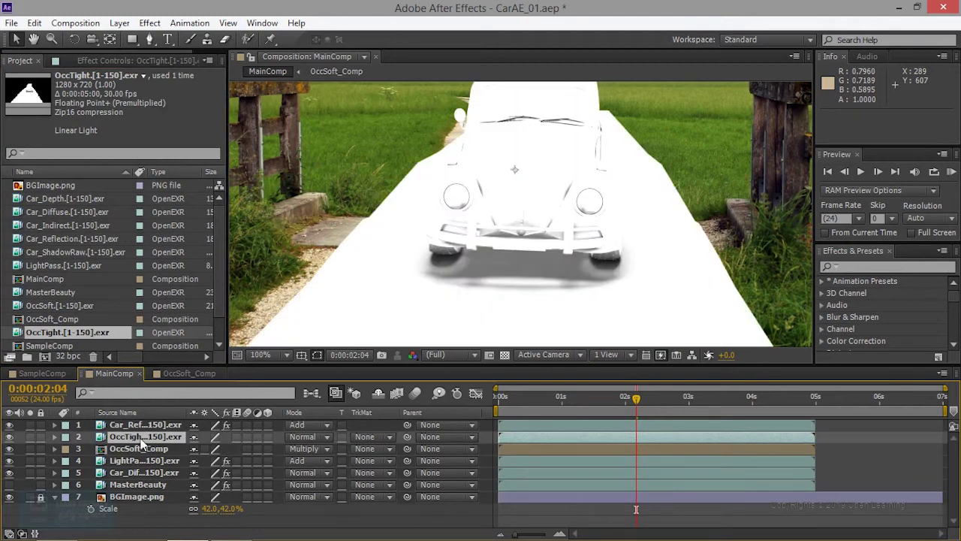
pyautogui.hotkey('ctrl', 'shift', 'c')
pyautogui.click(472, 207)
pyautogui.moveTo(471, 207); pyautogui.dragTo(586, 207)
pyautogui.write('_Comp')
pyautogui.press('Return')
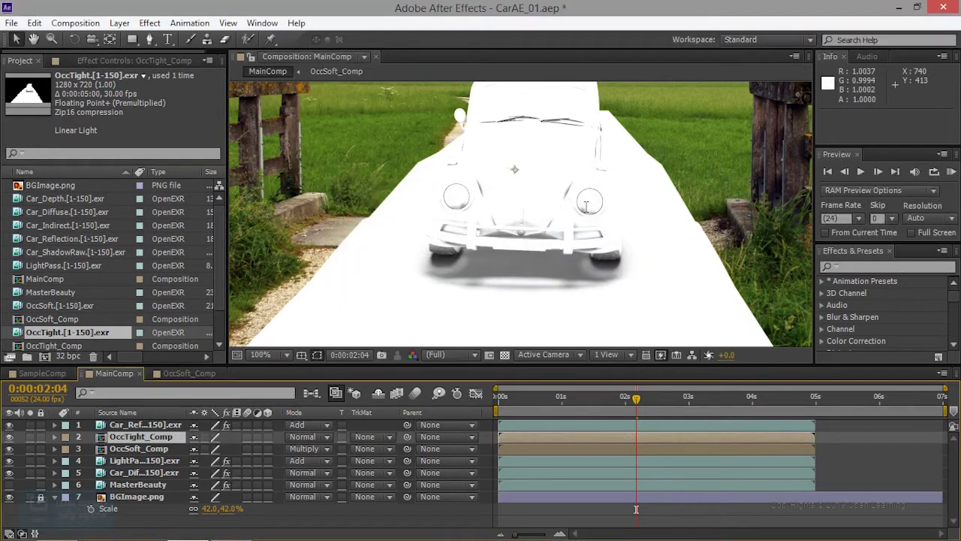
pyautogui.doubleClick(169, 440)
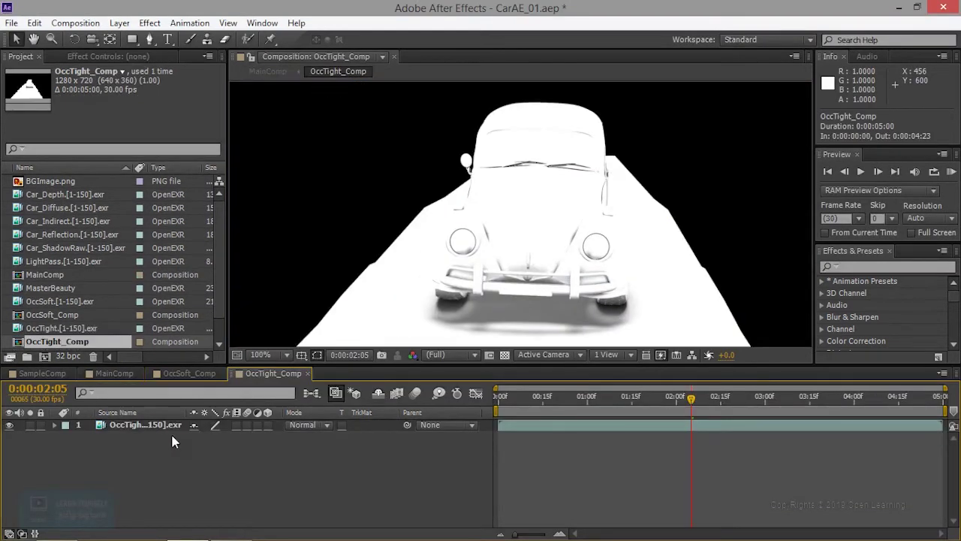
# Step: Add a white solid and place it beneath the OccTight layer
pyautogui.click(172, 434)
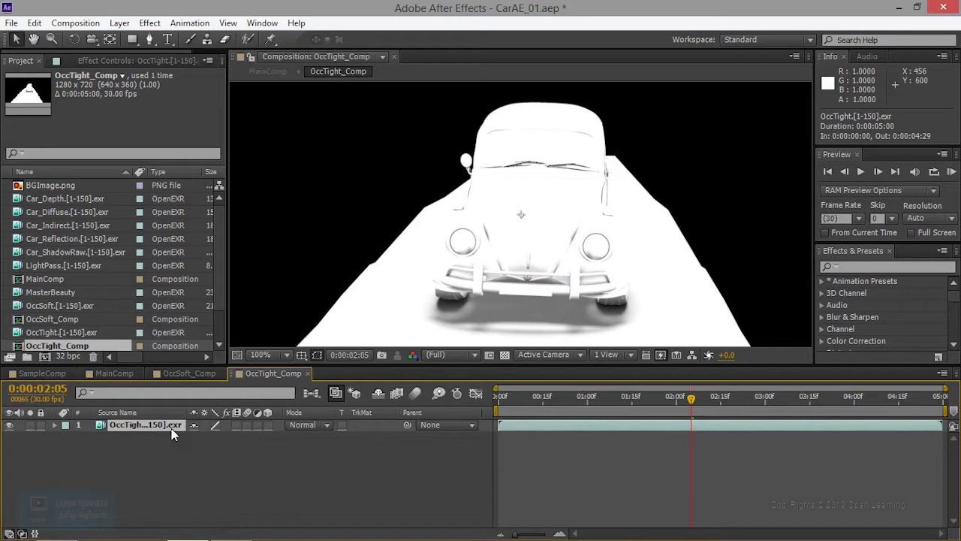
pyautogui.click(187, 491)
pyautogui.hotkey('ctrl', 'y')
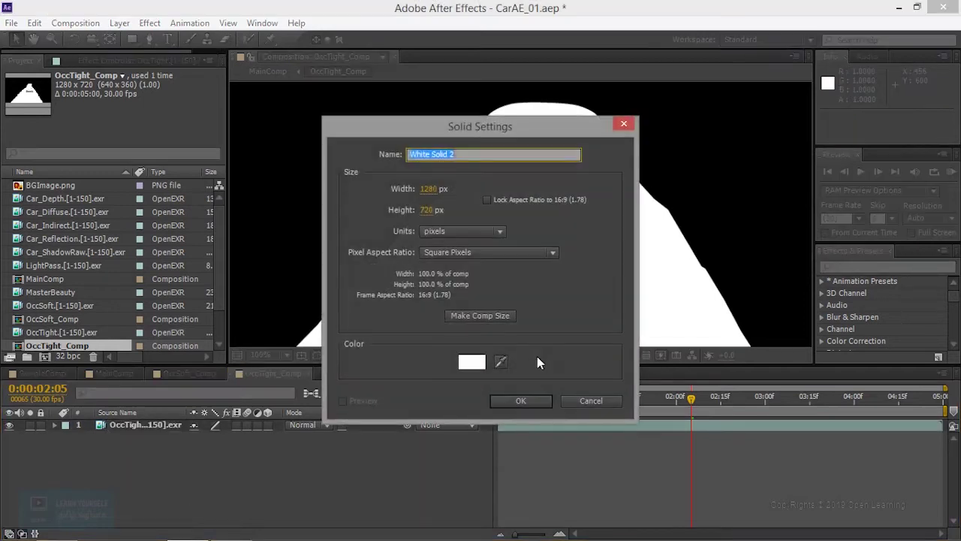
pyautogui.click(516, 402)
pyautogui.moveTo(150, 425); pyautogui.dragTo(150, 438)
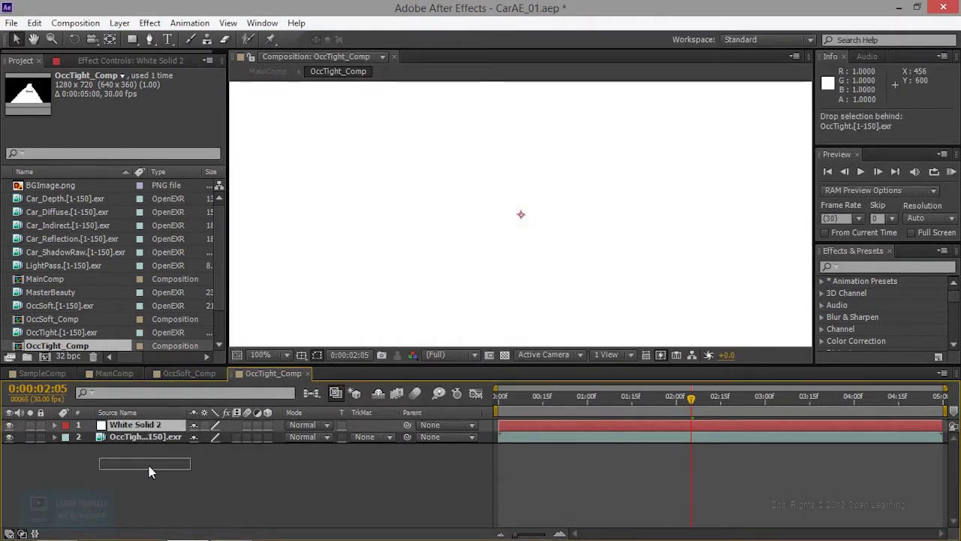
# Step: Apply EXtractoR to OccTight and map its channels to R, G, B and A
pyautogui.rightClick(151, 425)
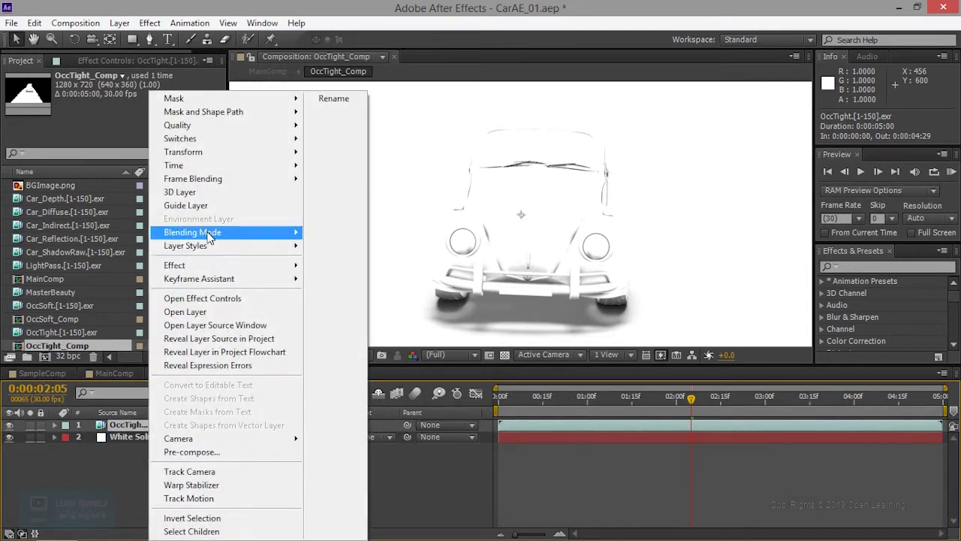
pyautogui.moveTo(210, 269)
pyautogui.moveTo(395, 191)
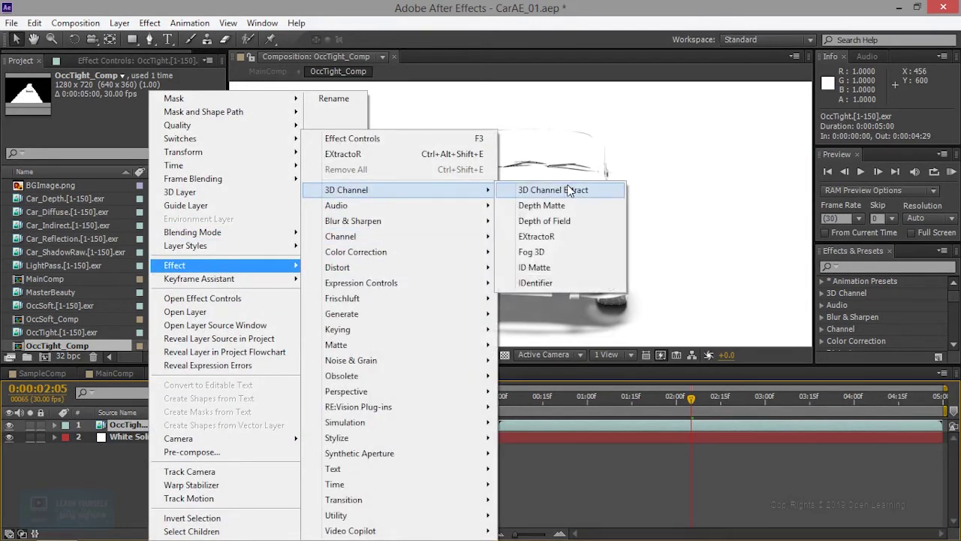
pyautogui.click(557, 239)
pyautogui.click(105, 146)
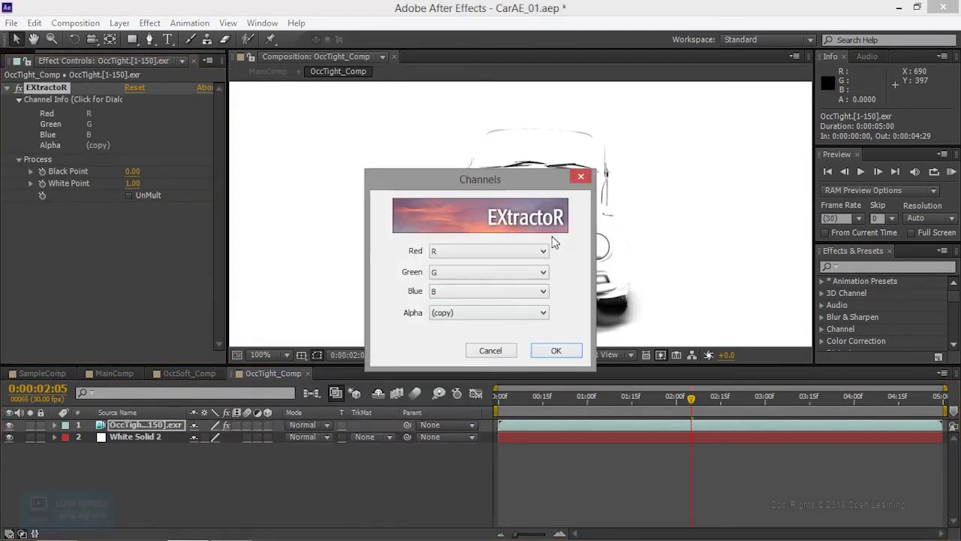
pyautogui.click(486, 312)
pyautogui.click(483, 335)
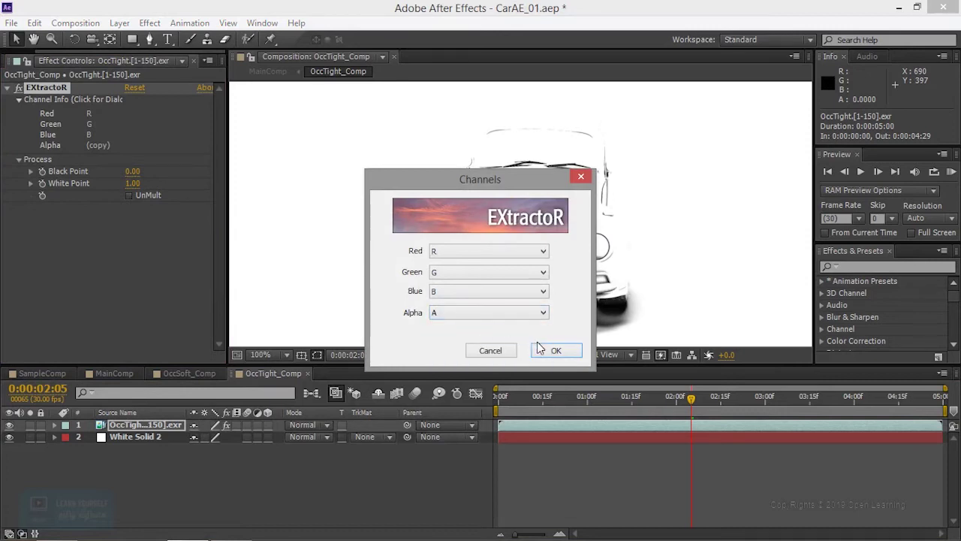
pyautogui.click(545, 352)
# Step: Add an Exposure effect to OccTight with Gamma Correction at 2.2
pyautogui.rightClick(109, 131)
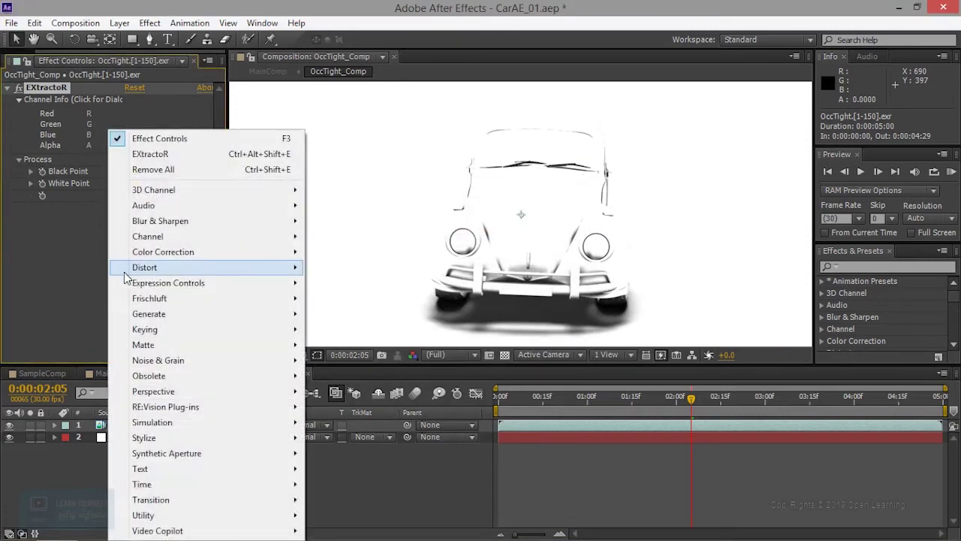
pyautogui.moveTo(194, 257)
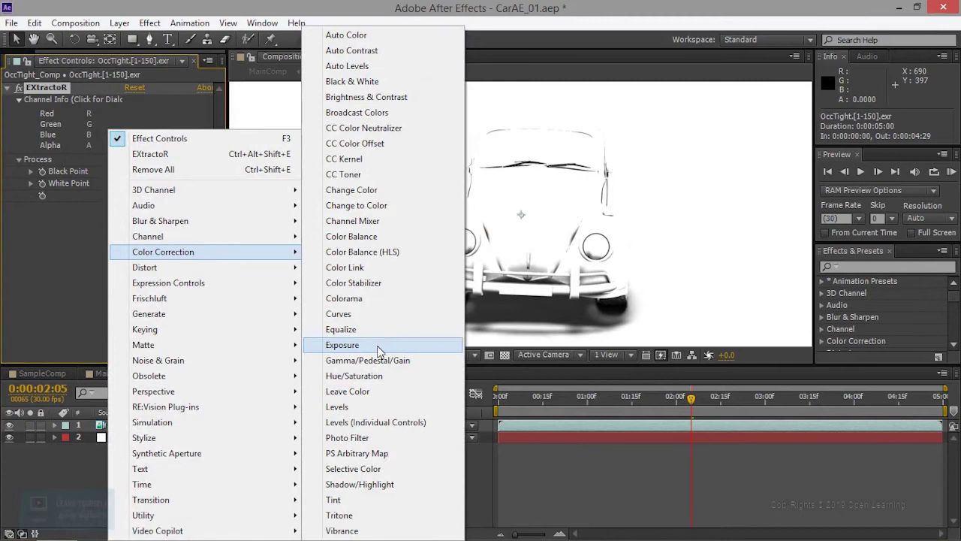
pyautogui.click(381, 344)
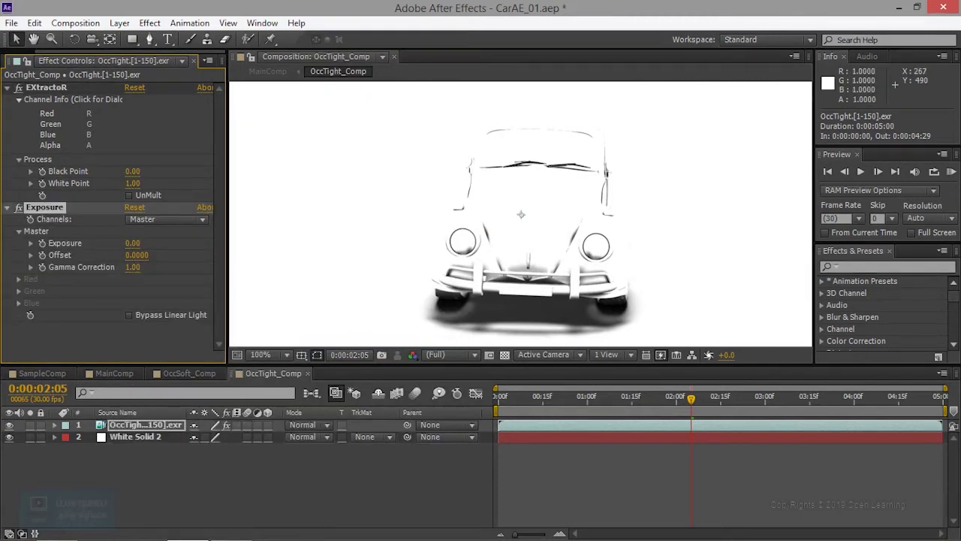
pyautogui.click(133, 267)
pyautogui.write('2.2')
pyautogui.press('Return')
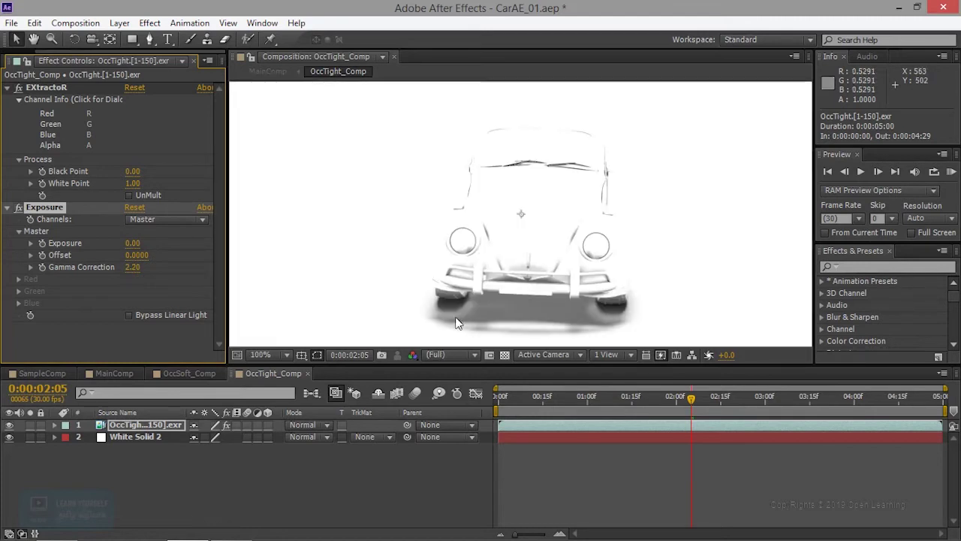
# Step: Raise the Exposure Gamma Correction from 2.2 to 2.42
pyautogui.press('h')
pyautogui.moveTo(229, 314); pyautogui.dragTo(230, 257)
pyautogui.press('v')
pyautogui.moveTo(132, 267); pyautogui.dragTo(136, 274)
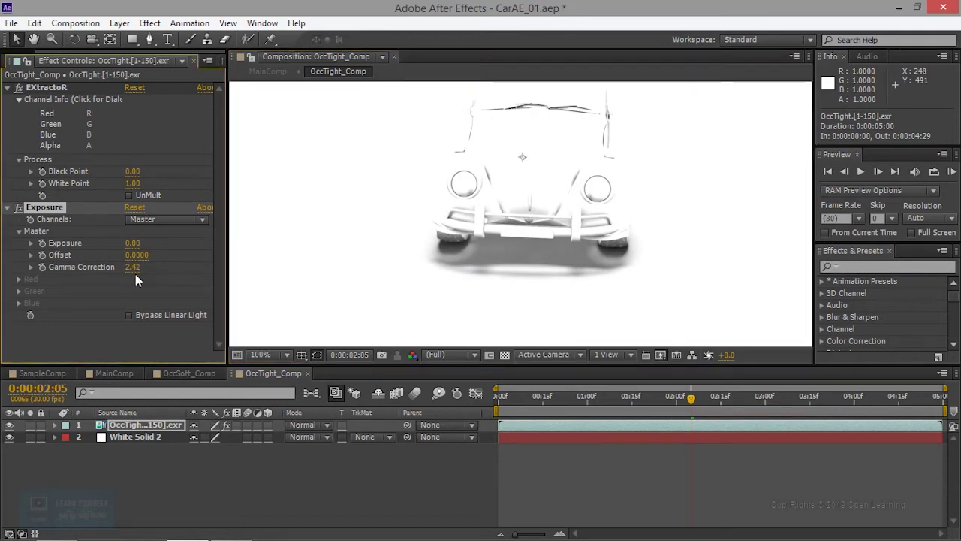
pyautogui.click(6, 209)
pyautogui.rightClick(80, 279)
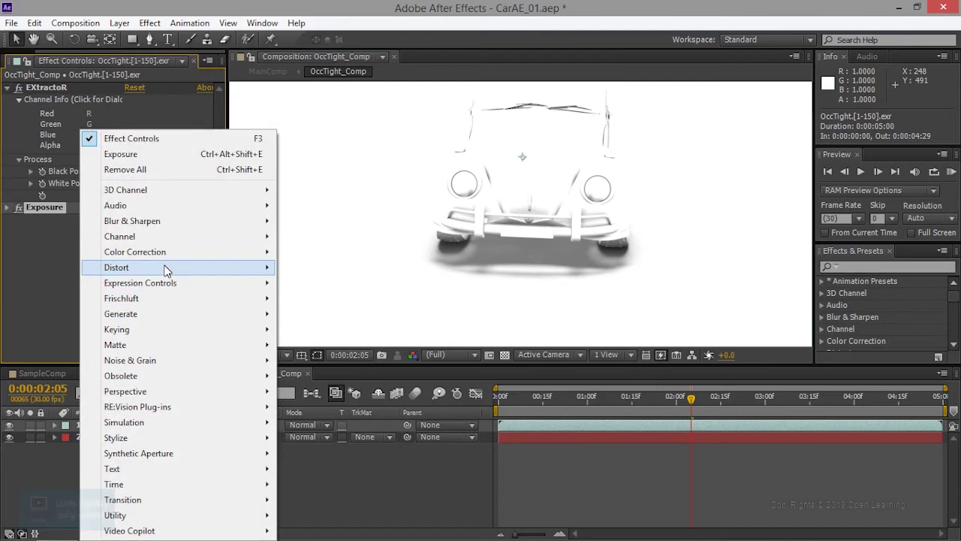
# Step: Add a Curves effect with two points bowing the RGB curve upward to lighten OccTight
pyautogui.moveTo(225, 252)
pyautogui.click(323, 311)
pyautogui.moveTo(95, 288); pyautogui.dragTo(84, 261)
pyautogui.moveTo(63, 308); pyautogui.dragTo(63, 293)
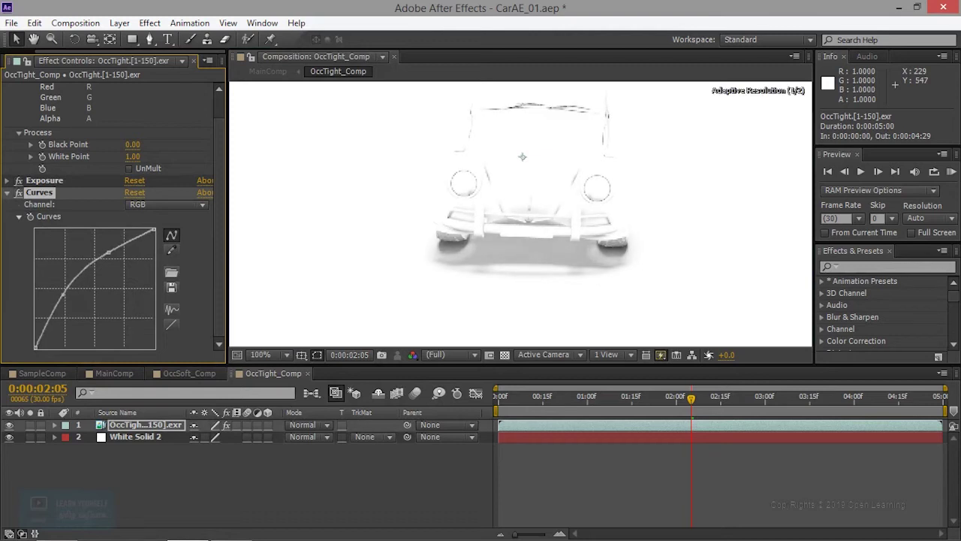
pyautogui.moveTo(109, 252); pyautogui.dragTo(111, 248)
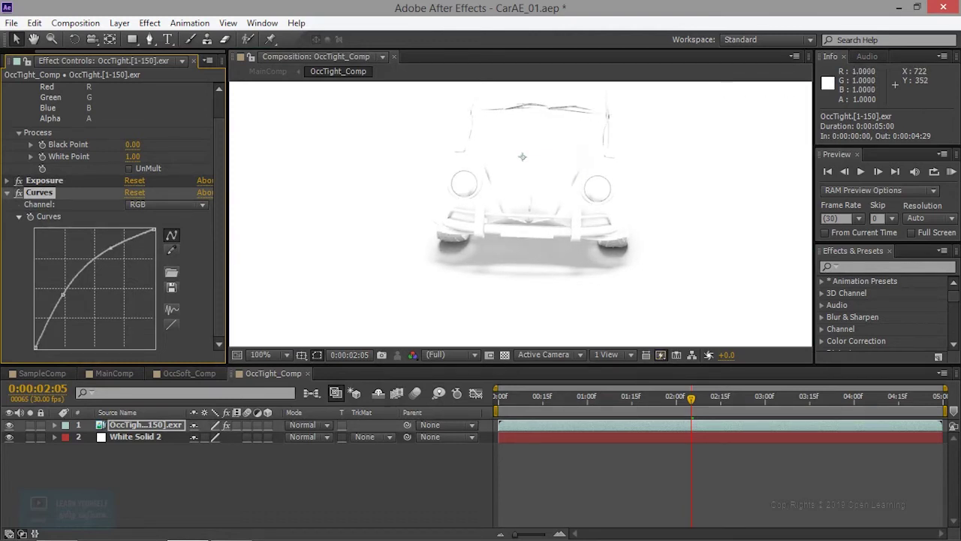
# Step: Return to the MainComp composition
pyautogui.scroll(4, 329, 244)
pyautogui.scroll(-2, 563, 222)
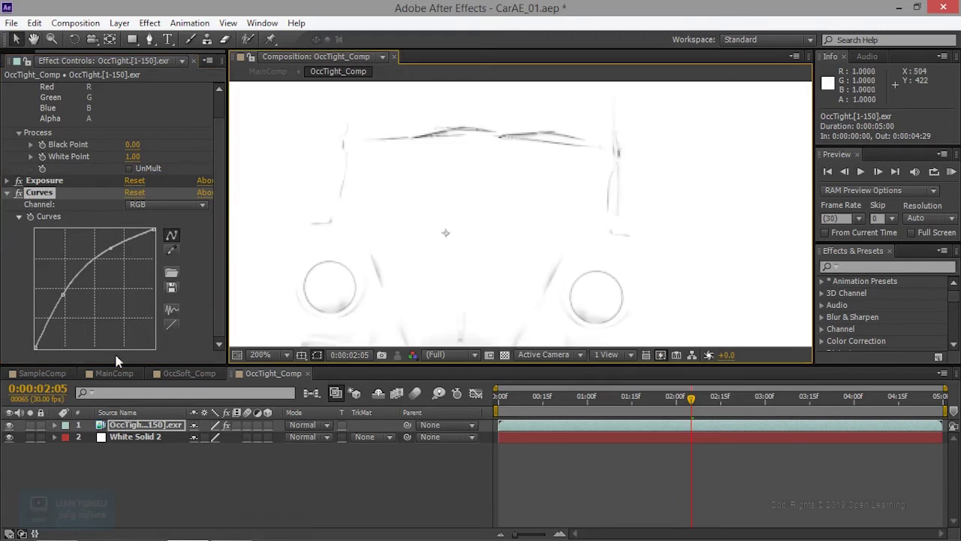
pyautogui.click(116, 374)
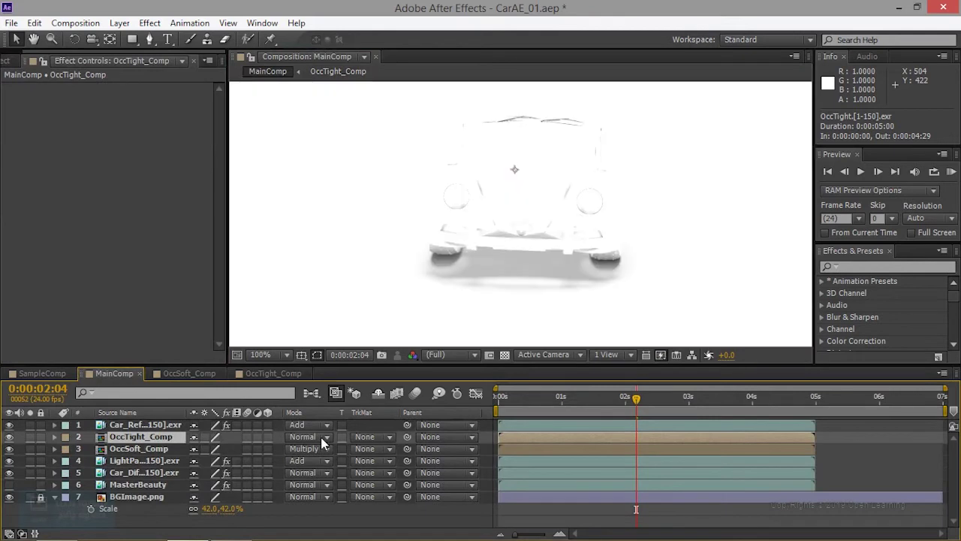
# Step: Set OccTight_Comp's blending mode to Multiply over the car composite
pyautogui.click(321, 438)
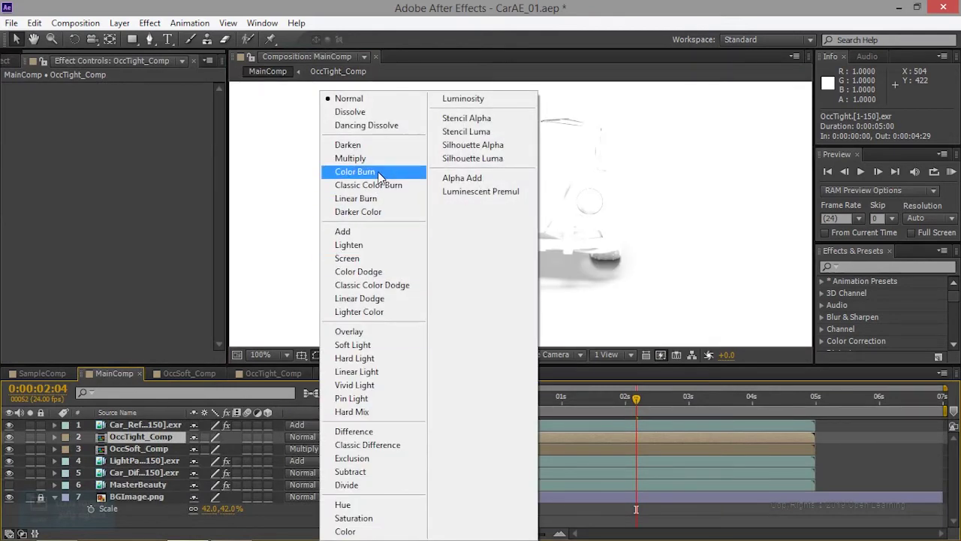
pyautogui.click(360, 157)
pyautogui.scroll(2, 386, 180)
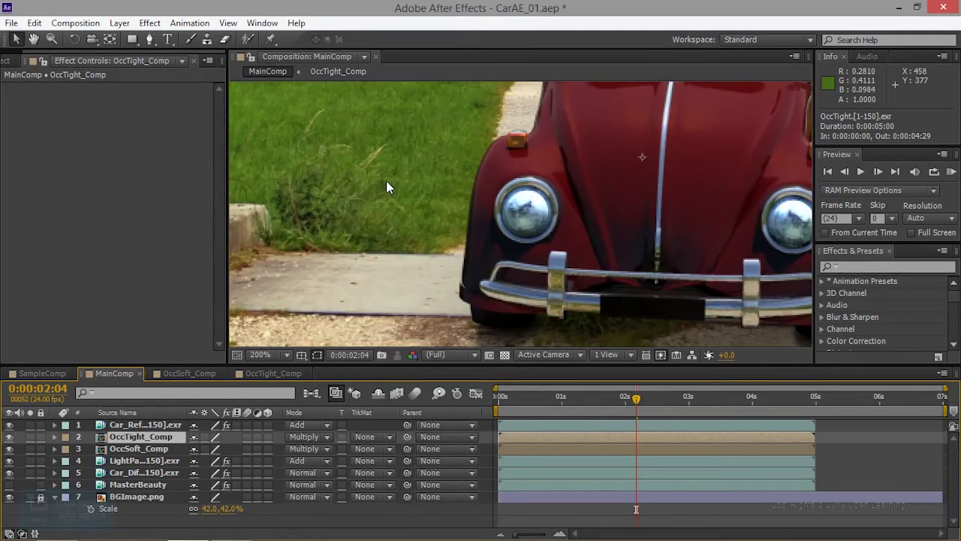
pyautogui.moveTo(386, 180); pyautogui.dragTo(320, 249)
pyautogui.moveTo(272, 327); pyautogui.dragTo(241, 223)
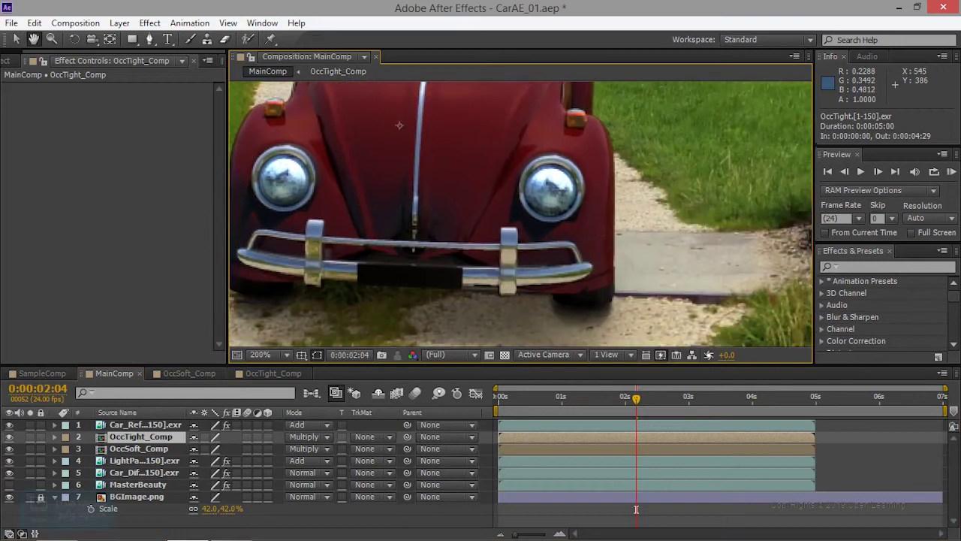
# Step: Toggle OccTight_Comp off and on to compare the bumper shadow, leaving it visible
pyautogui.click(9, 437)
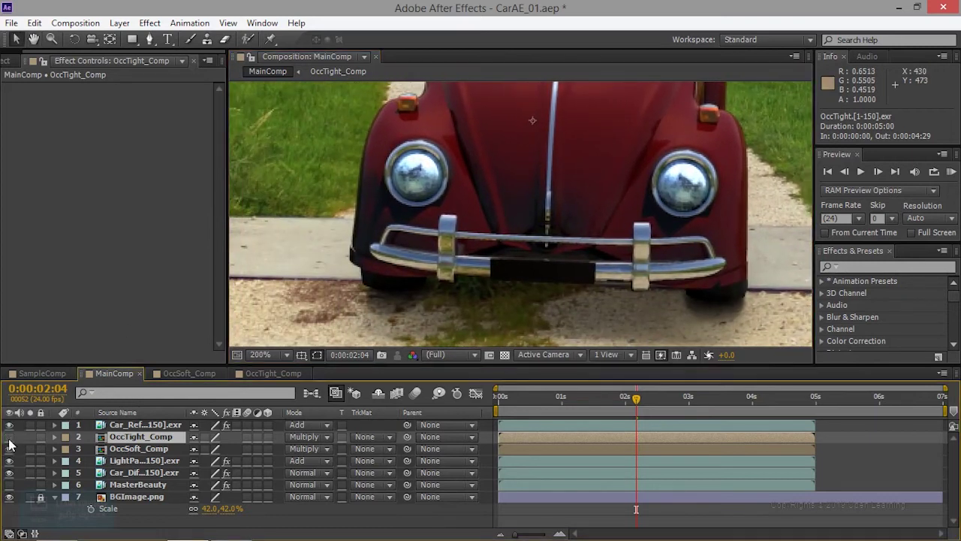
pyautogui.click(9, 442)
pyautogui.click(9, 443)
pyautogui.click(9, 443)
pyautogui.click(9, 443)
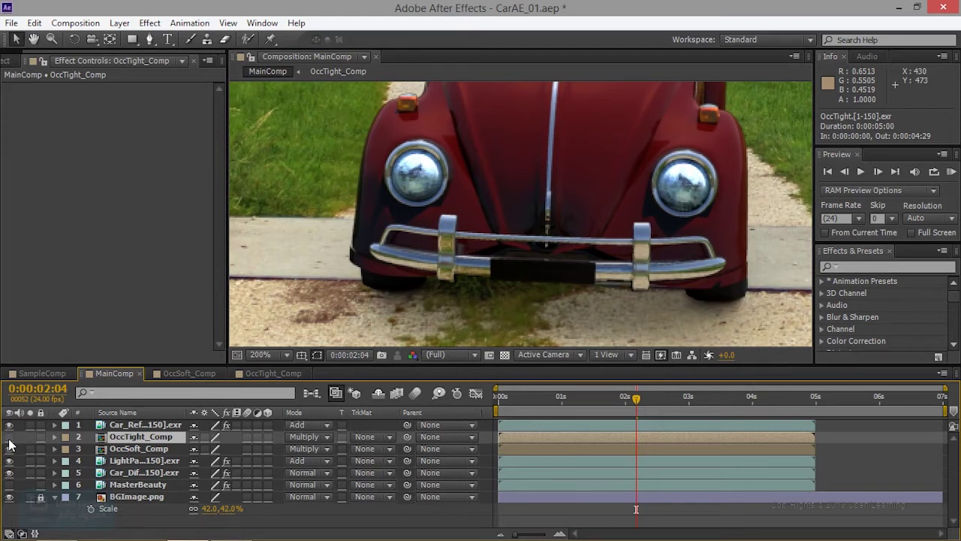
pyautogui.click(9, 442)
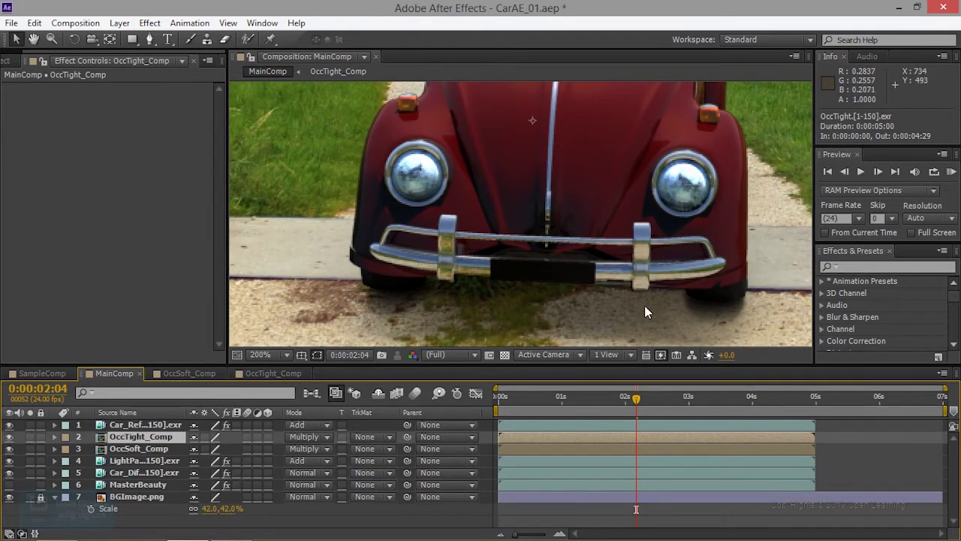
pyautogui.scroll(-1, 643, 312)
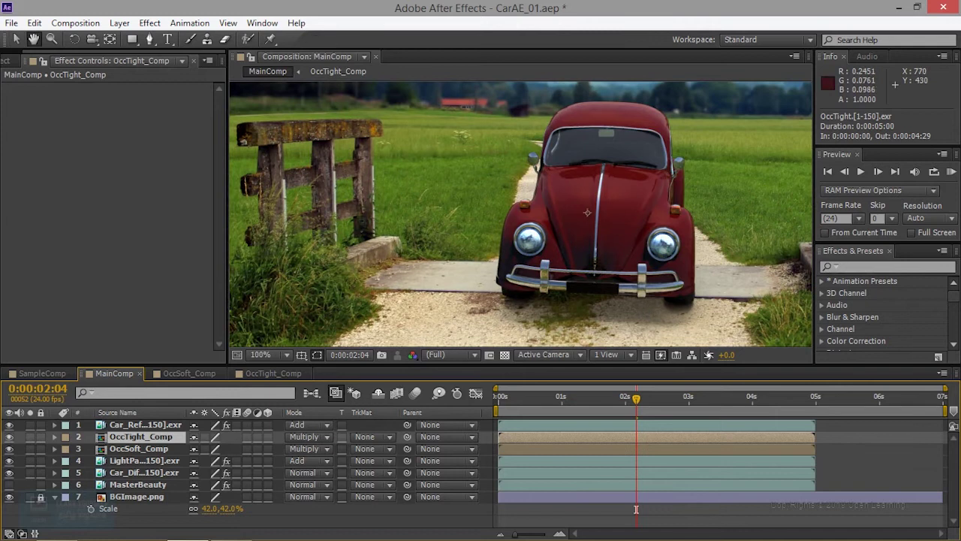
pyautogui.moveTo(642, 305); pyautogui.dragTo(553, 290)
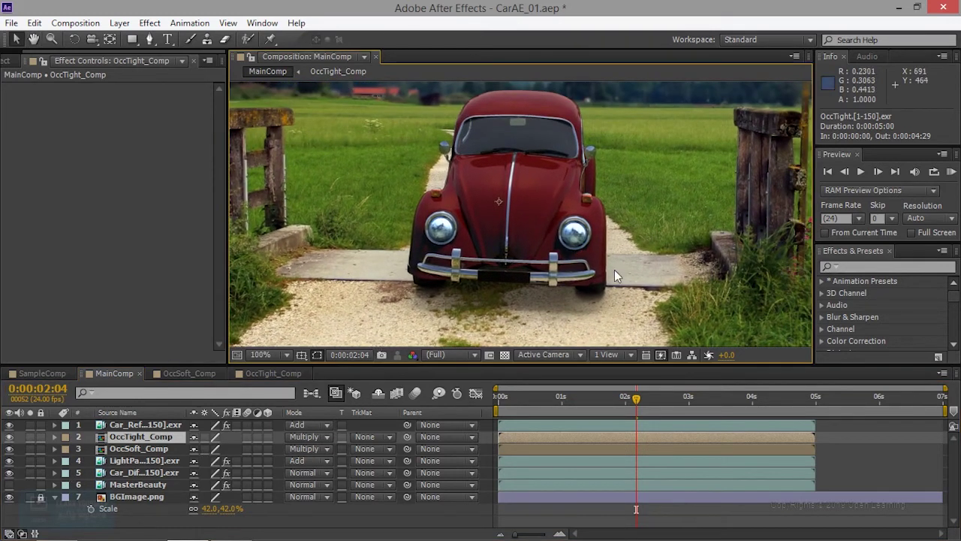
# Step: Enable OccSoft_Comp's soft contact shadow and select the MasterBeauty layer to check it
pyautogui.click(9, 488)
pyautogui.click(137, 484)
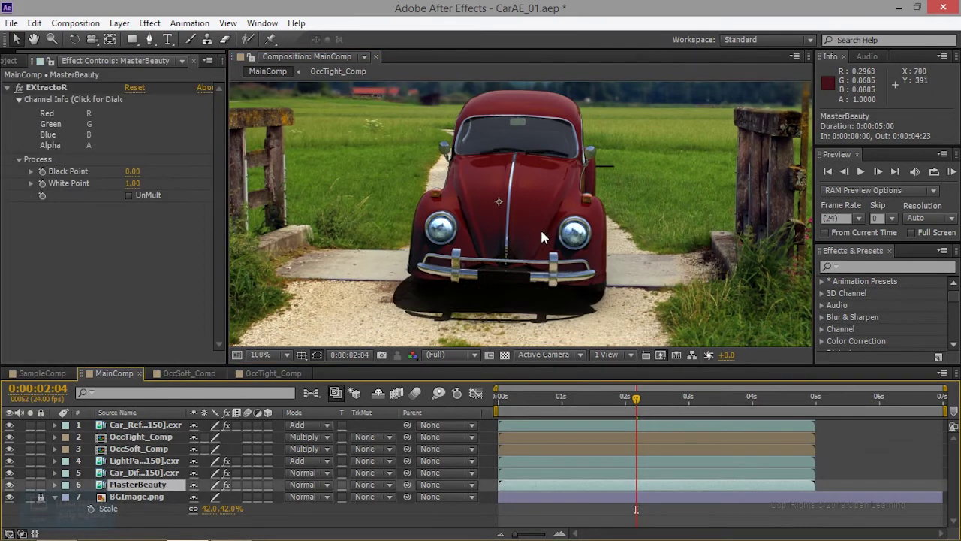
pyautogui.scroll(-2, 535, 263)
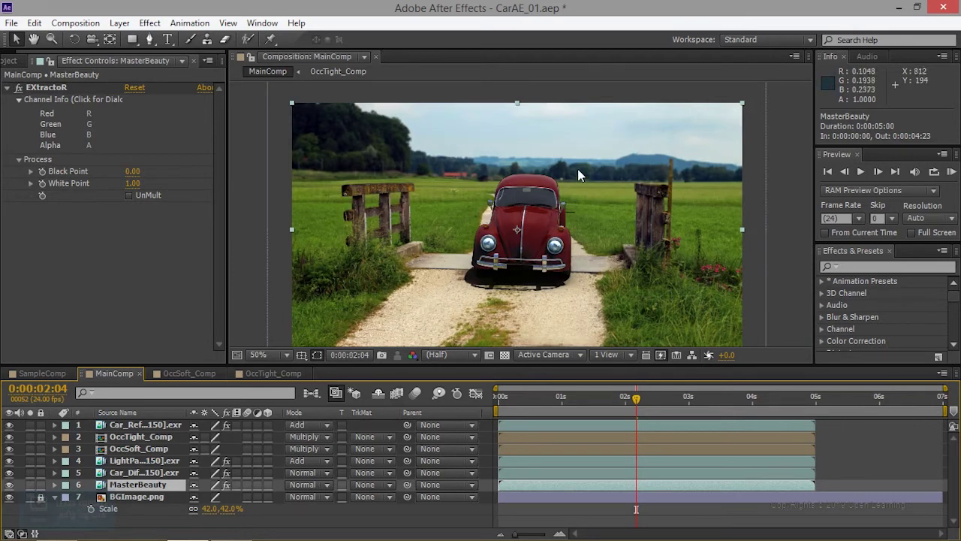
pyautogui.scroll(2, 551, 244)
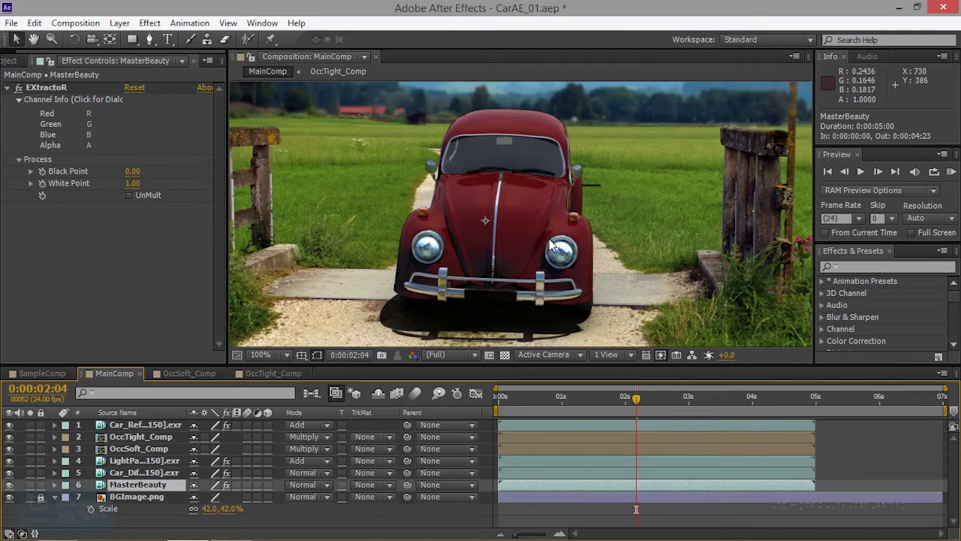
pyautogui.scroll(-2, 552, 244)
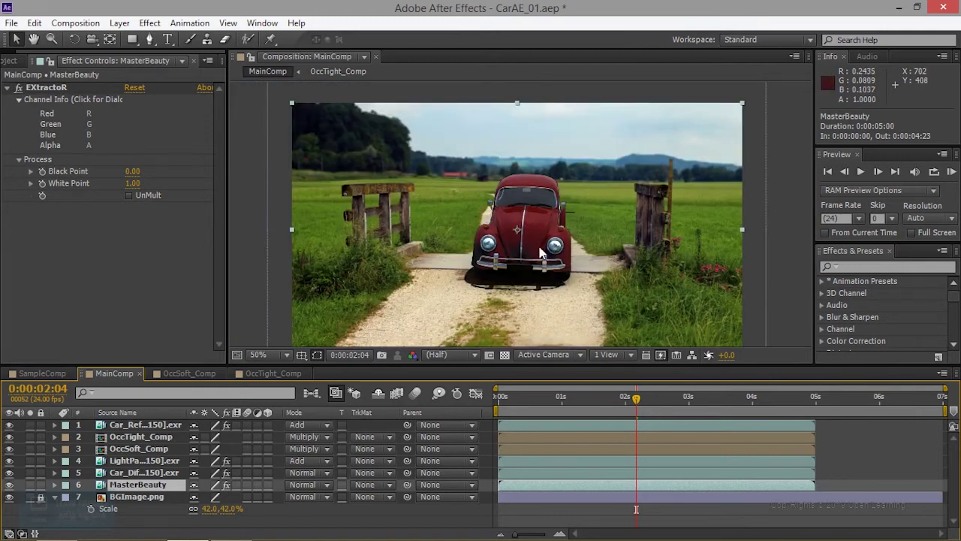
pyautogui.scroll(2, 540, 253)
pyautogui.scroll(-2, 540, 253)
# Step: End MainComp's work area at the 5-second mark (0:00:04:23)
pyautogui.press('h')
pyautogui.moveTo(615, 311)
pyautogui.mouseDown()
pyautogui.moveTo(622, 276)
pyautogui.moveTo(616, 295)
pyautogui.mouseUp()
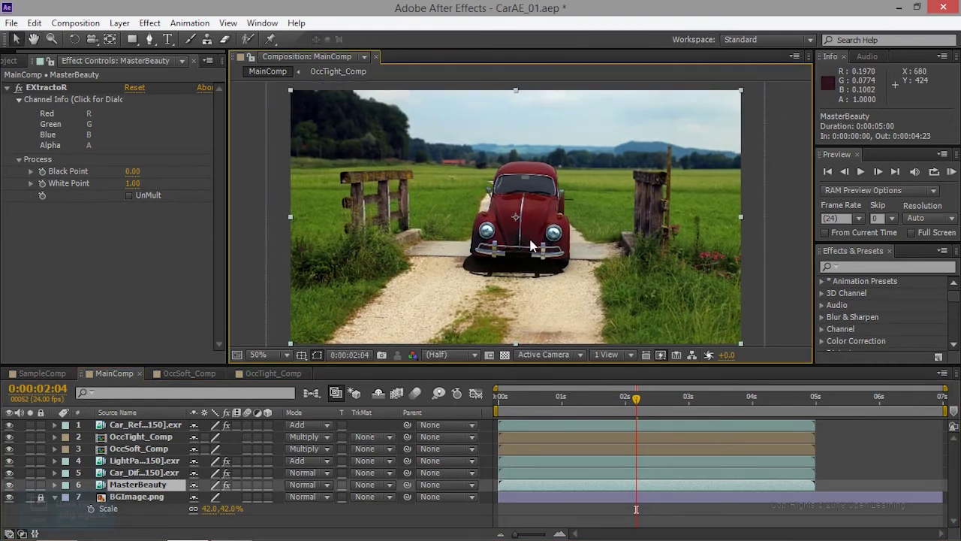
pyautogui.moveTo(944, 410); pyautogui.dragTo(817, 411)
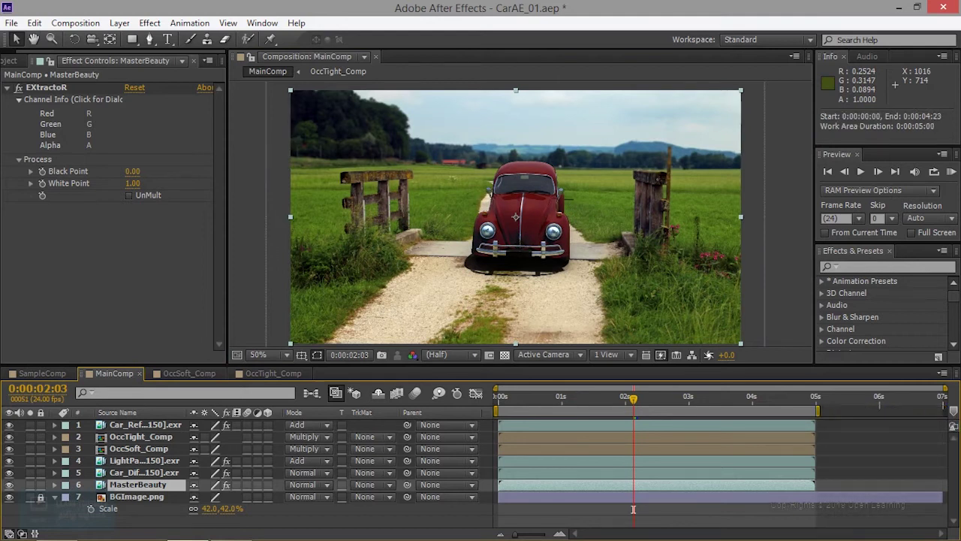
pyautogui.rightClick(784, 414)
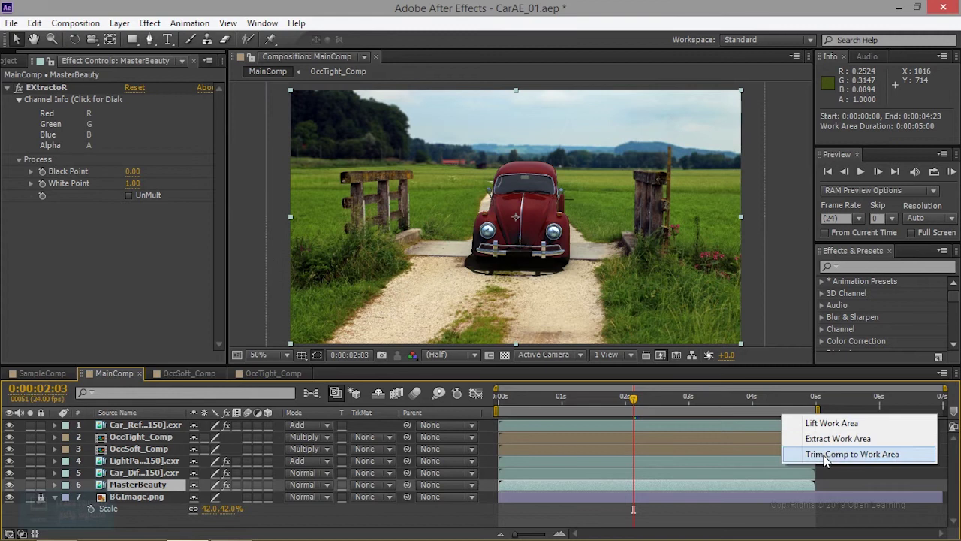
# Step: Trim MainComp to its work area and RAM-preview it in a maximized viewer
pyautogui.click(811, 455)
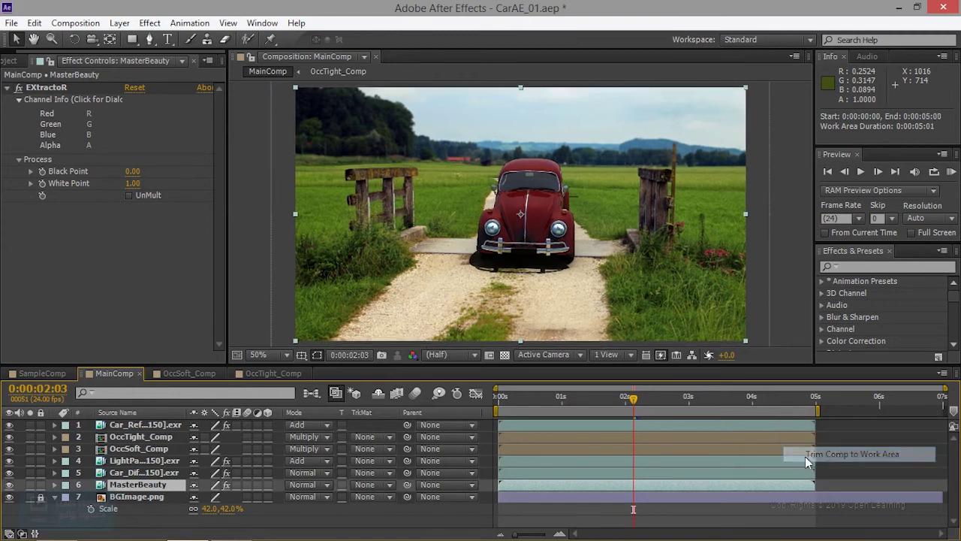
pyautogui.click(860, 171)
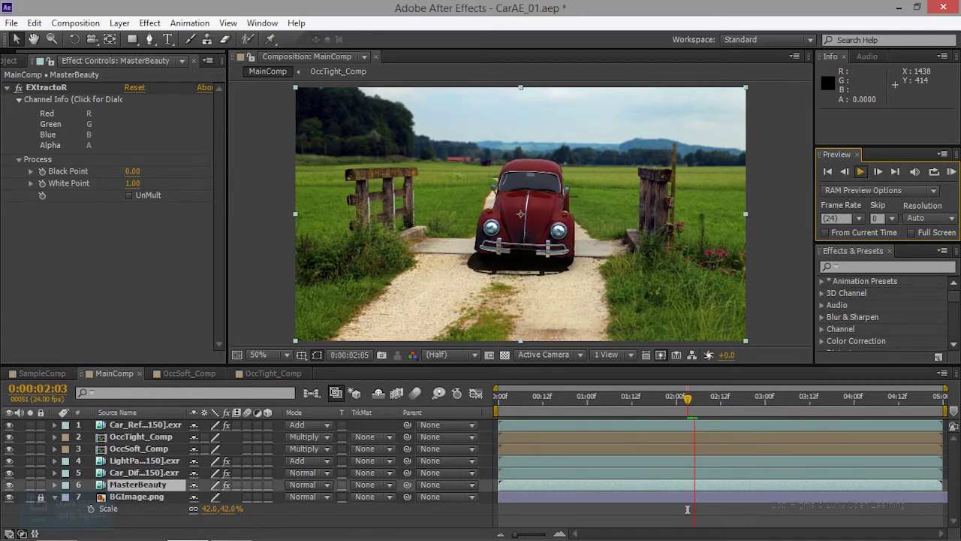
pyautogui.press('`')
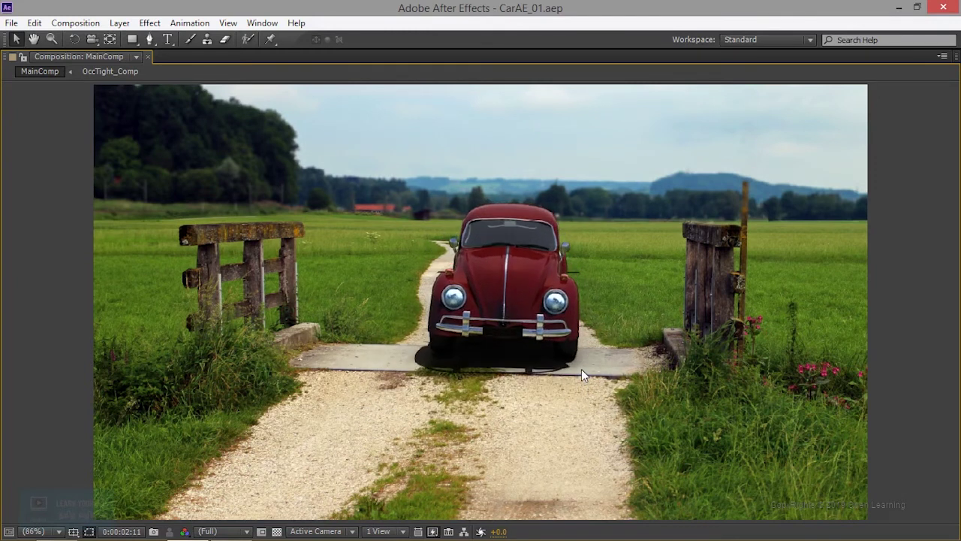
pyautogui.press('space')
pyautogui.press('`')
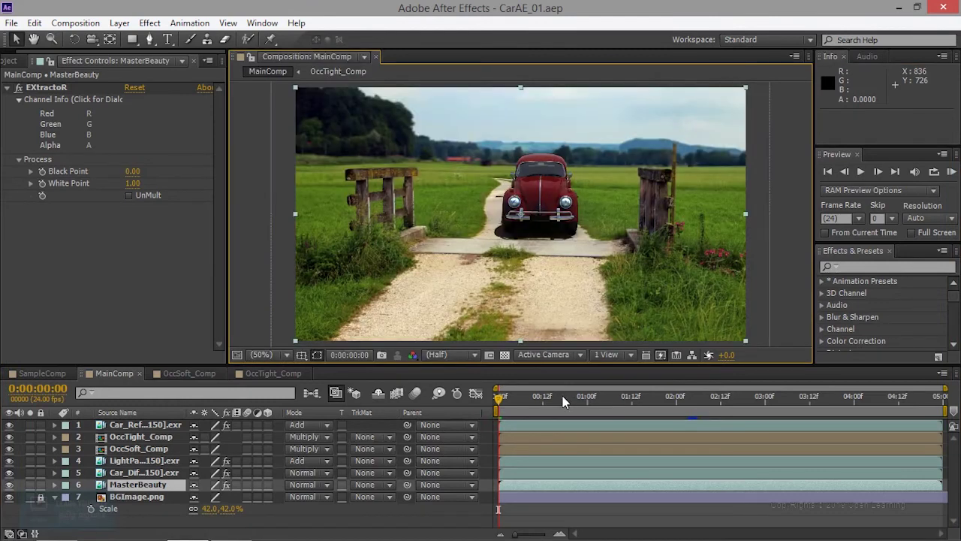
# Step: Move the current time to 0:00:02:23
pyautogui.click(710, 402)
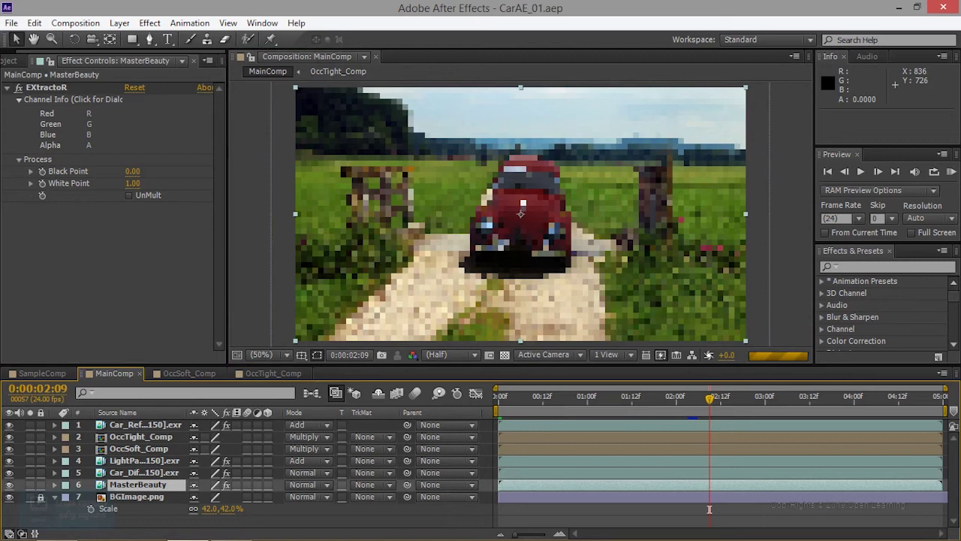
pyautogui.moveTo(709, 509); pyautogui.dragTo(762, 509)
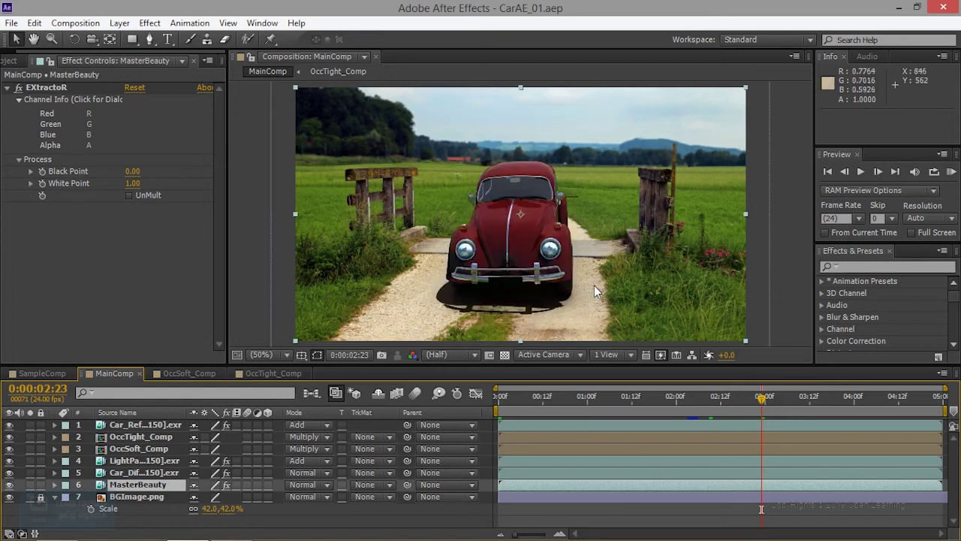
pyautogui.scroll(4, 593, 286)
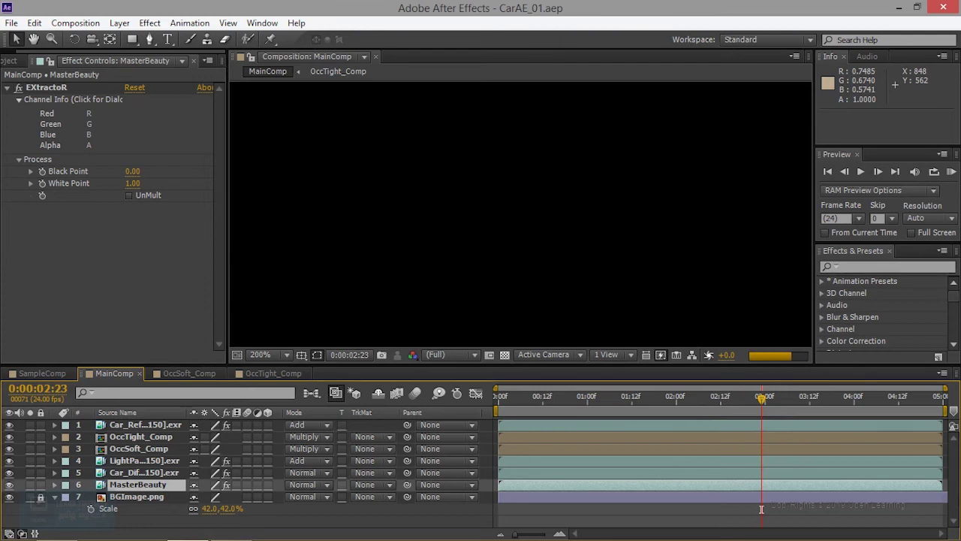
# Step: Pan to the shadow beside the front wheel and toggle OccSoft_Comp to compare it
pyautogui.click(453, 355)
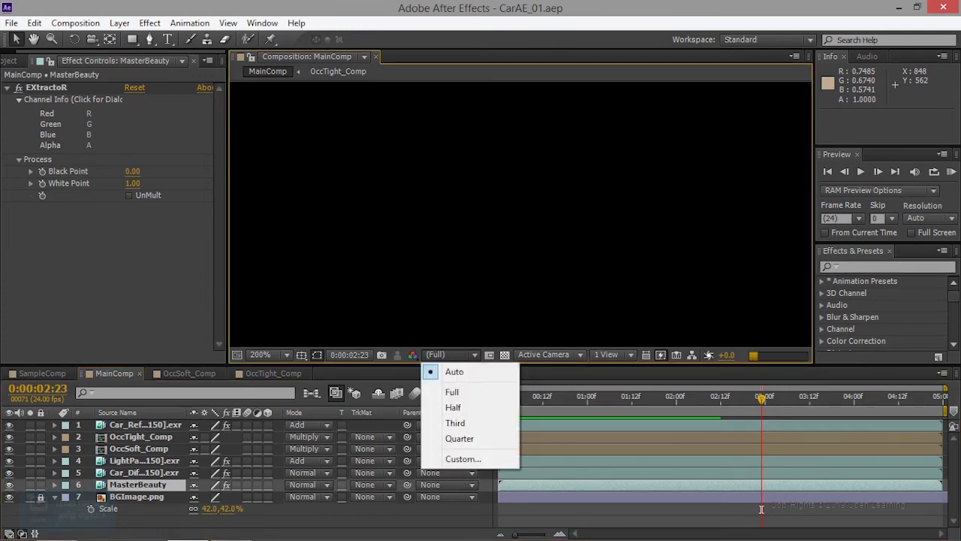
pyautogui.press('Escape')
pyautogui.moveTo(601, 263)
pyautogui.mouseDown()
pyautogui.moveTo(629, 229)
pyautogui.moveTo(602, 248)
pyautogui.mouseUp()
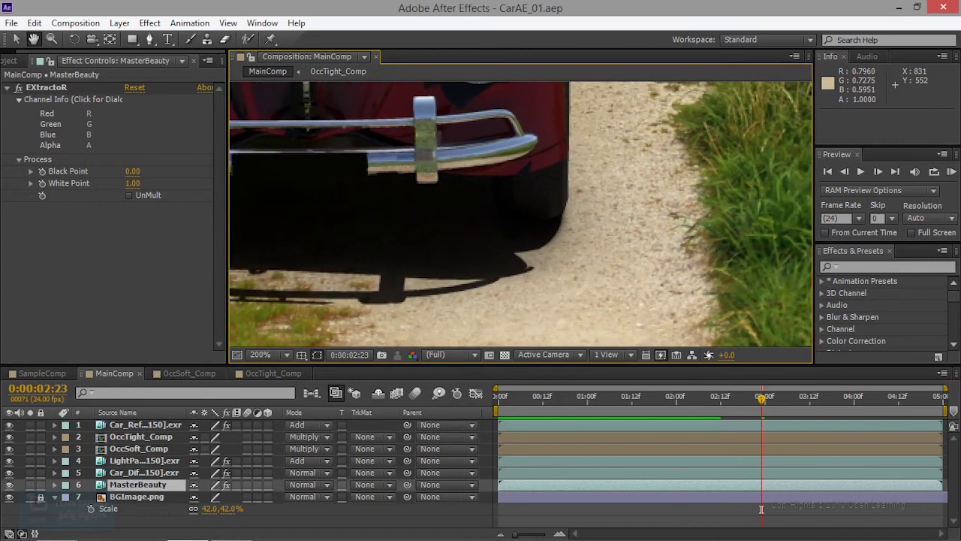
pyautogui.click(9, 449)
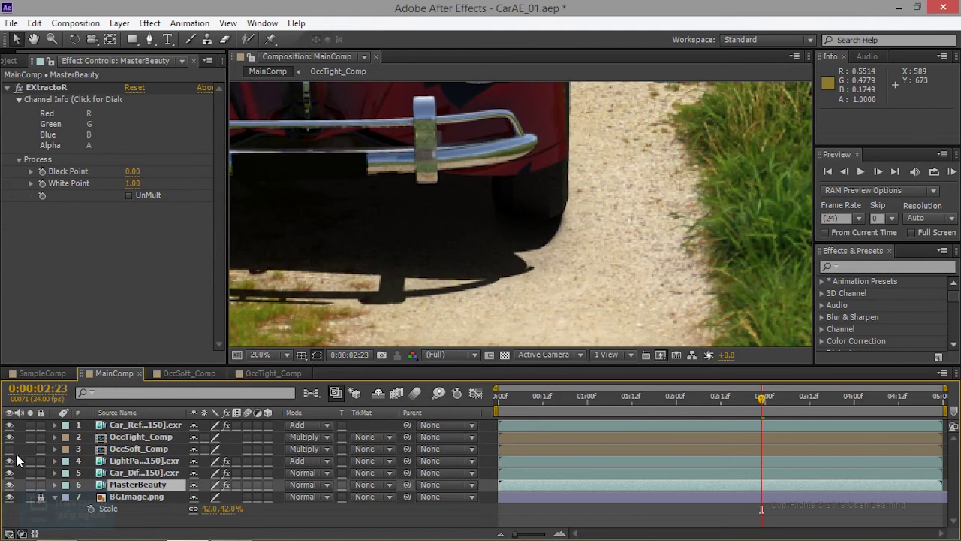
pyautogui.click(9, 449)
pyautogui.click(9, 448)
pyautogui.click(9, 449)
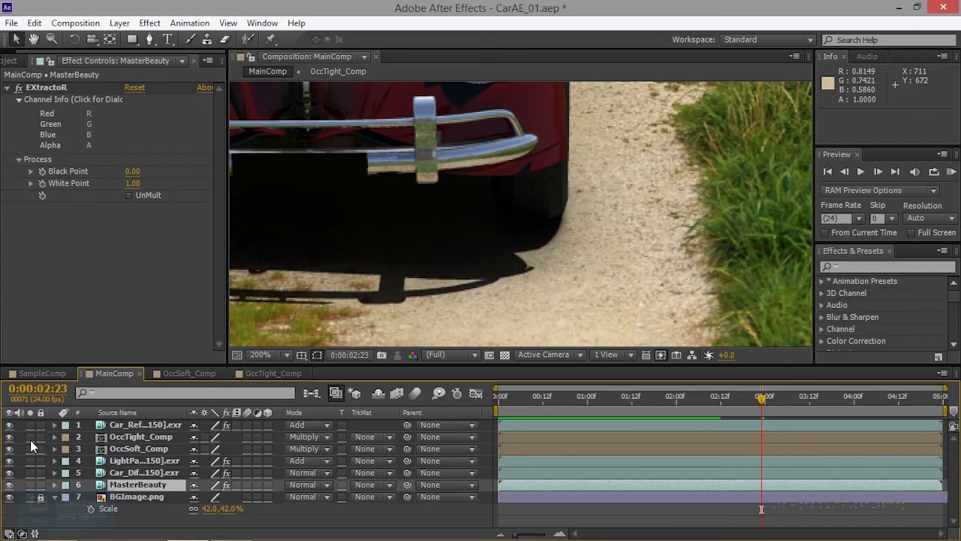
# Step: Zoom between 800% and 200% on the bumper's shadow edge, leaving soft occlusion off
pyautogui.click(6, 448)
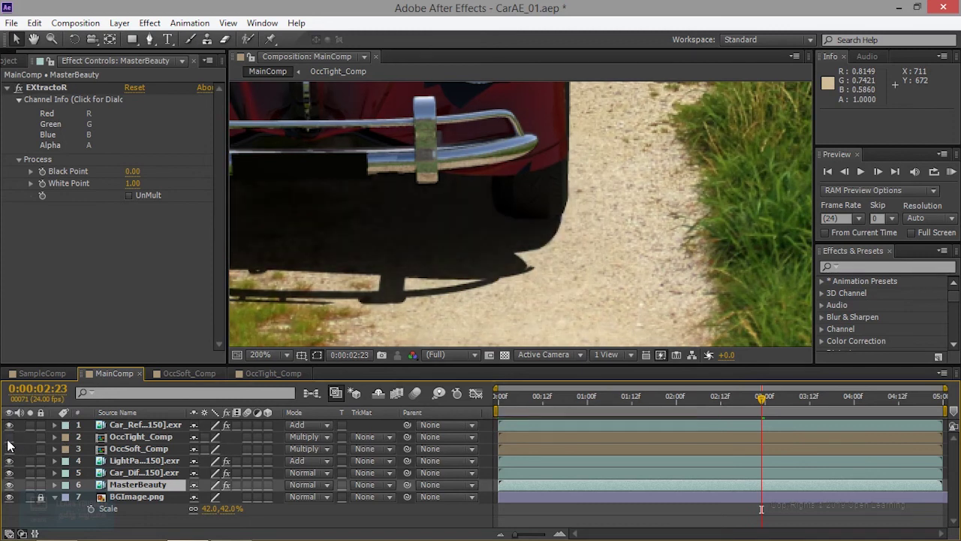
pyautogui.click(8, 446)
pyautogui.click(7, 446)
pyautogui.click(8, 446)
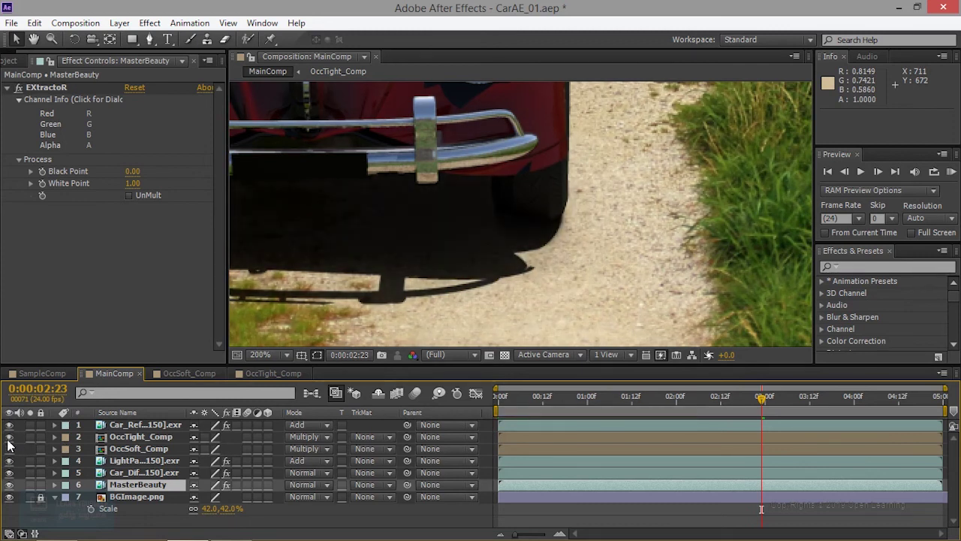
pyautogui.scroll(3, 573, 247)
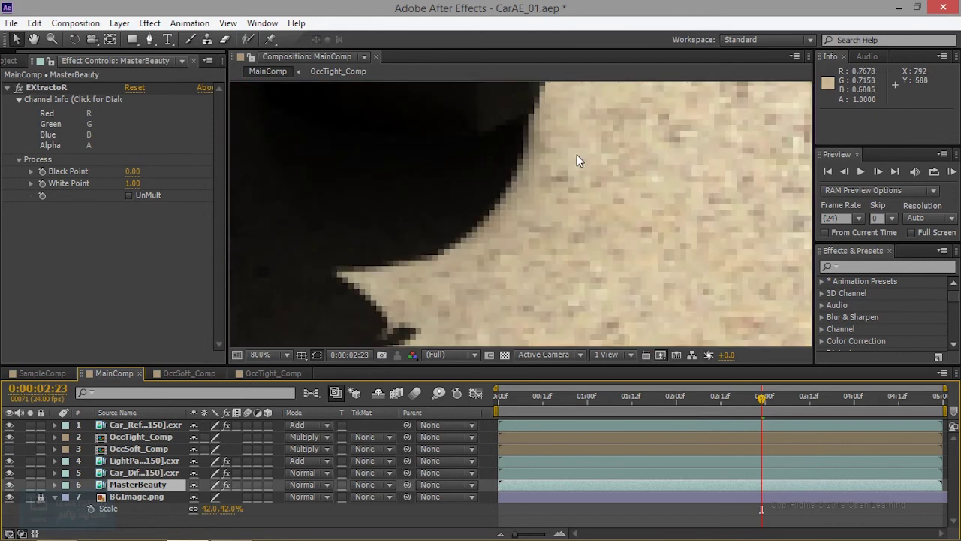
pyautogui.click(9, 449)
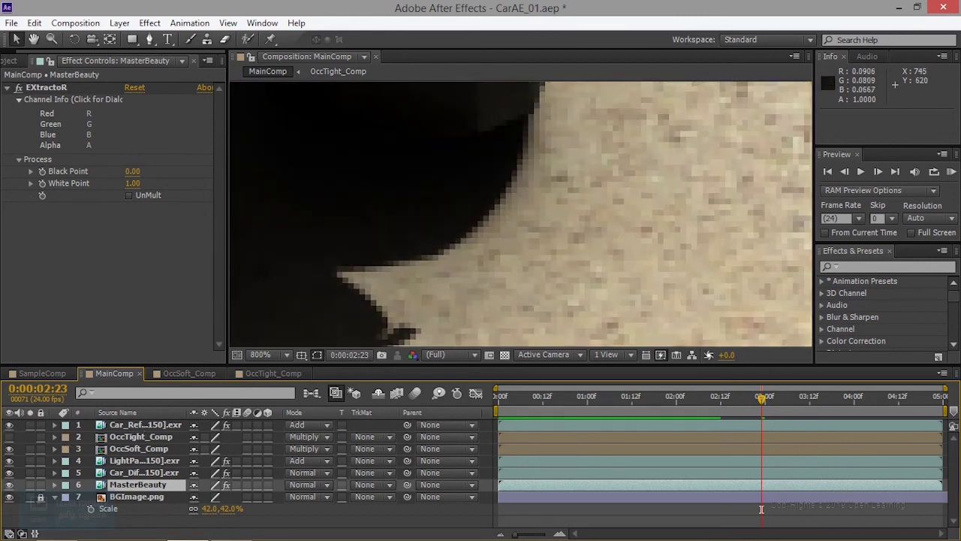
pyautogui.click(9, 449)
pyautogui.scroll(-2, 456, 262)
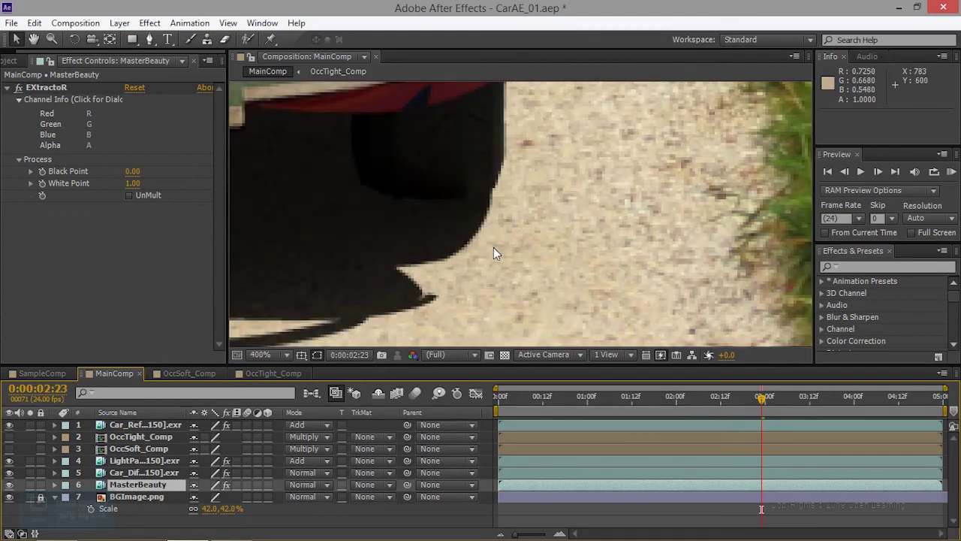
pyautogui.scroll(-1, 494, 251)
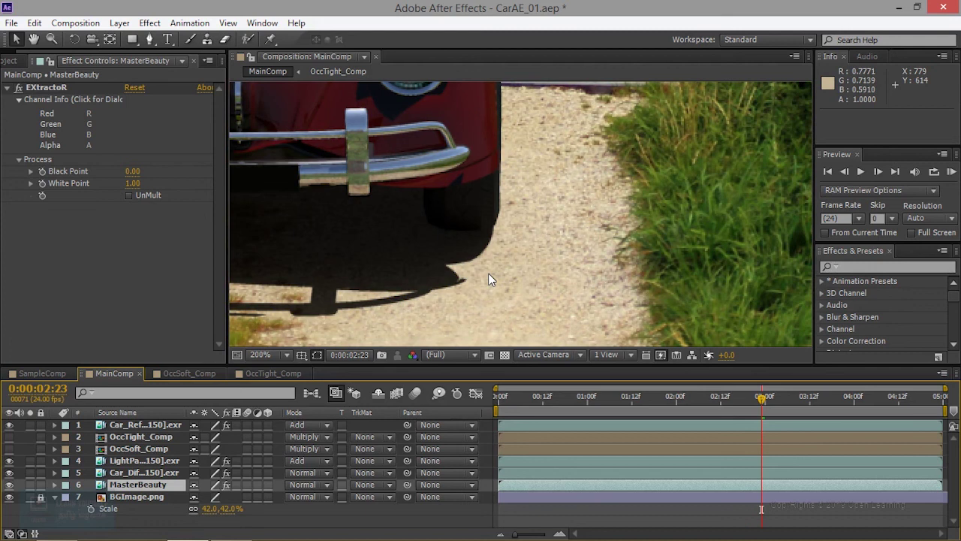
pyautogui.scroll(1, 488, 280)
pyautogui.scroll(-1, 488, 280)
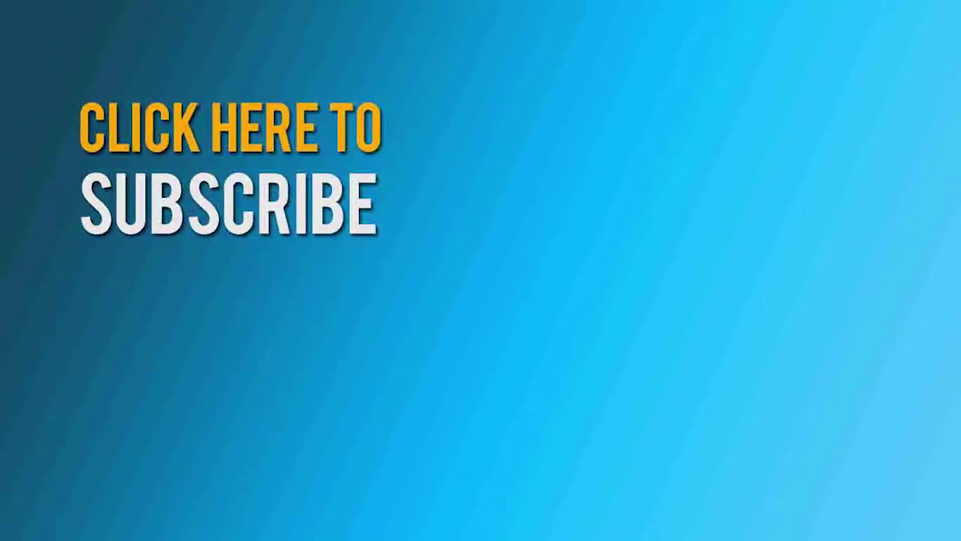